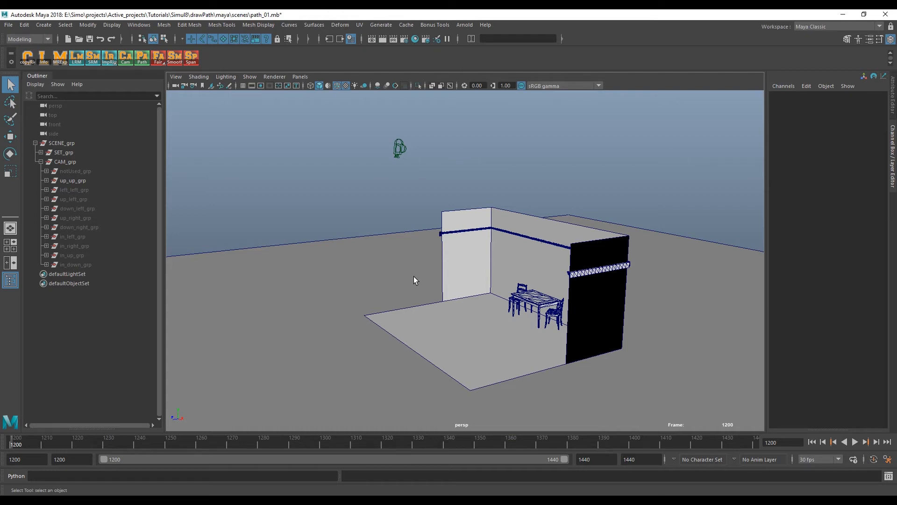
- Select up_up_cam, play its animation over frames 1200 to 1440, and return to frame 1200
left_click(395, 152)
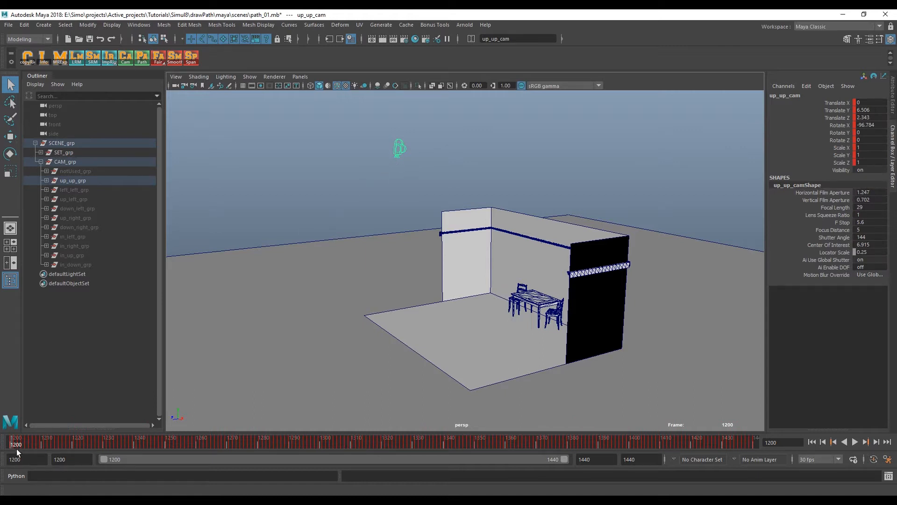
key("alt+v")
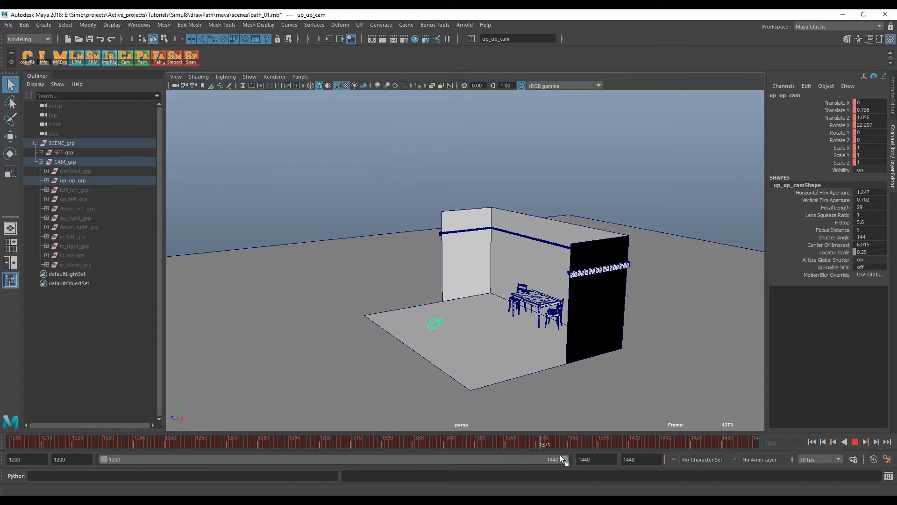
left_click_drag(655, 455, 1, 459)
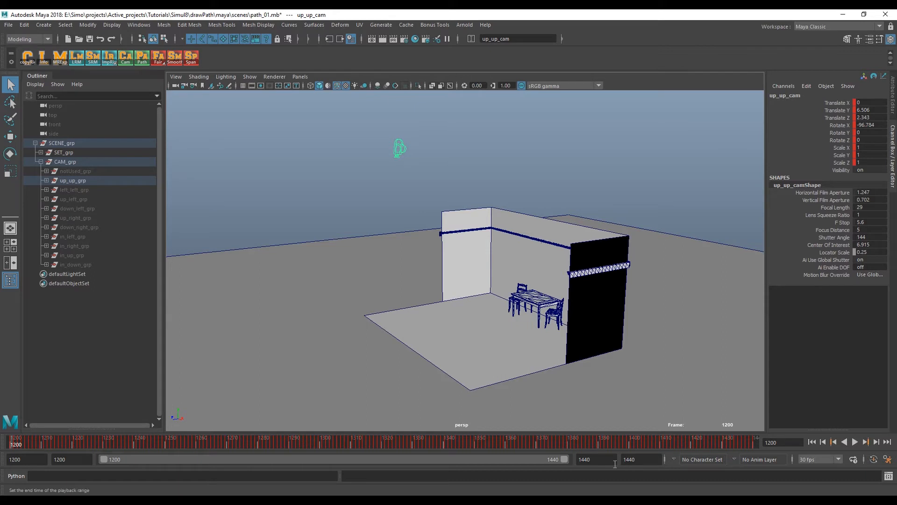
- Generate a path curve for up_up_cam with the Path script and play the animation to check that the camera follows it
left_click(367, 181)
left_click(400, 141)
left_click(361, 186)
key("ctrl+z")
left_click(140, 64)
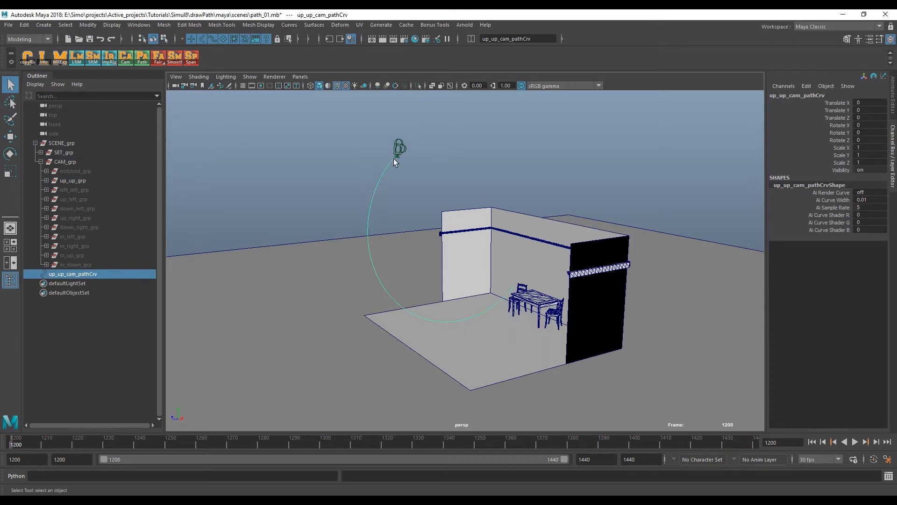
key("alt+v")
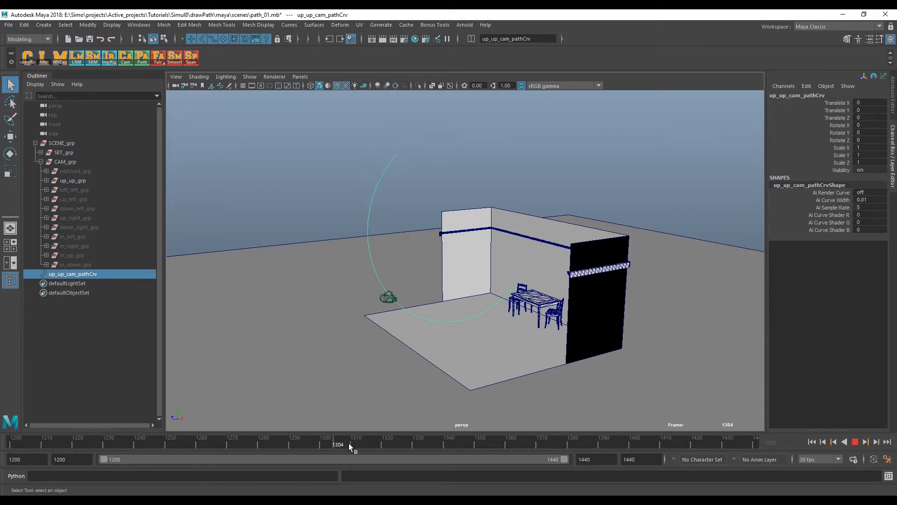
left_click_drag(427, 426, 9, 413)
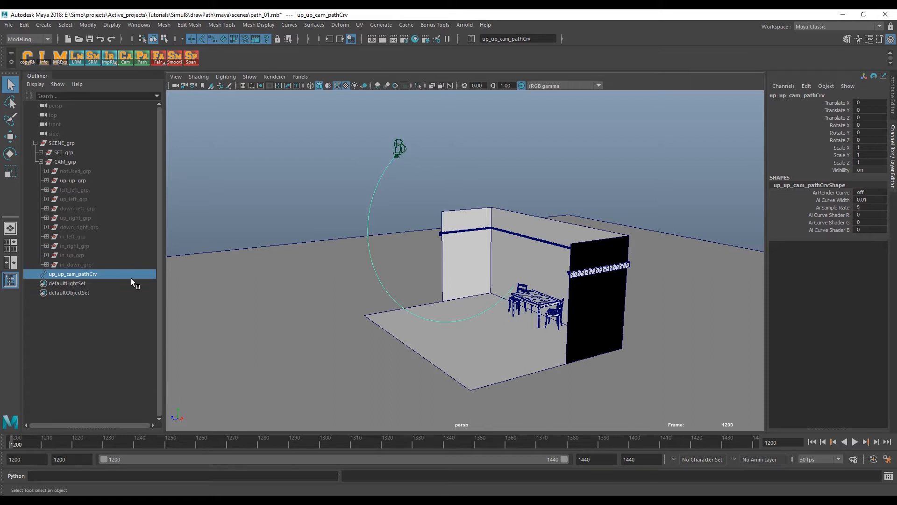
- Unhide all camera groups from left_left_grp to in_down_grp and hide up_up_cam_pathCrv
left_click(75, 189)
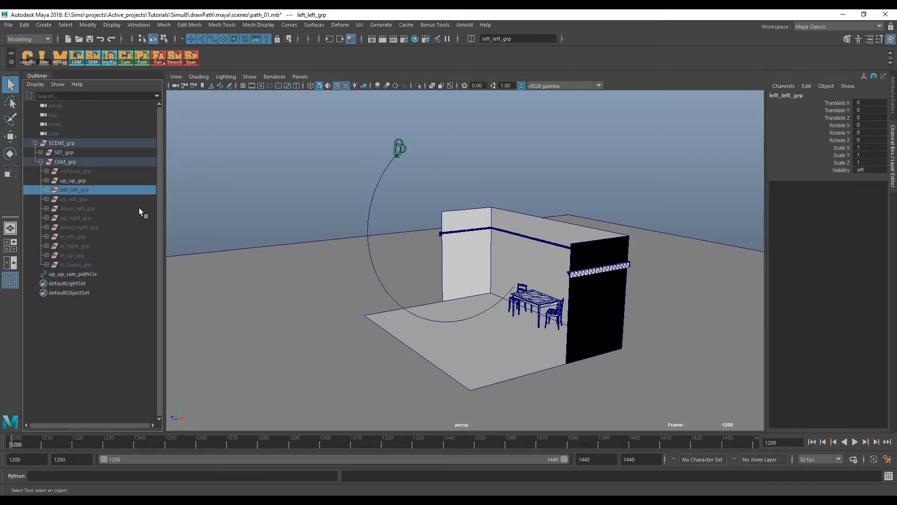
key("h")
left_click(88, 200)
key("h")
left_click(92, 209)
key("h")
left_click(94, 218)
key("h")
left_click(95, 228)
key("h")
left_click(95, 237)
key("h")
left_click(91, 245)
key("h")
left_click(92, 255)
key("h")
left_click(95, 274)
key("h")
left_click(98, 265)
key("h")
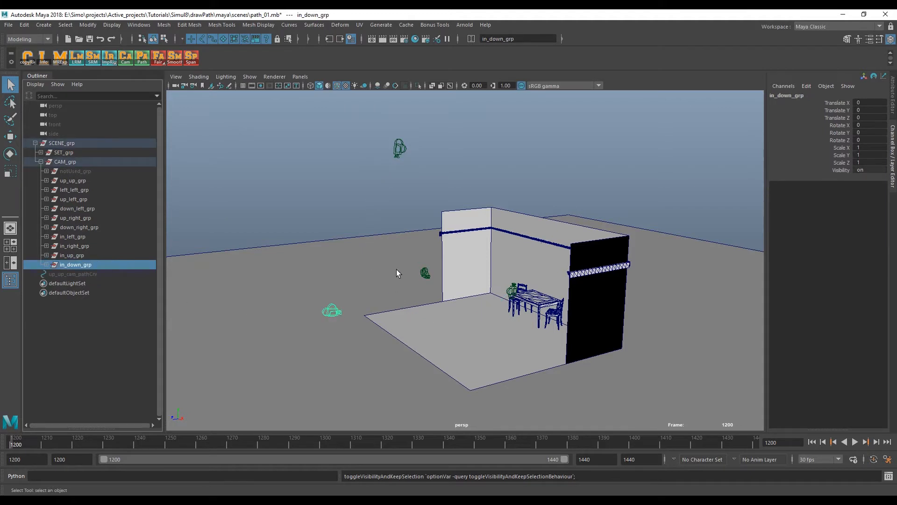
- Expand left_left_grp and generate a path curve for left_left_cam with the Path script
left_click_drag(364, 234, 375, 254, "alt")
right_click_drag(388, 275, 387, 294, "alt")
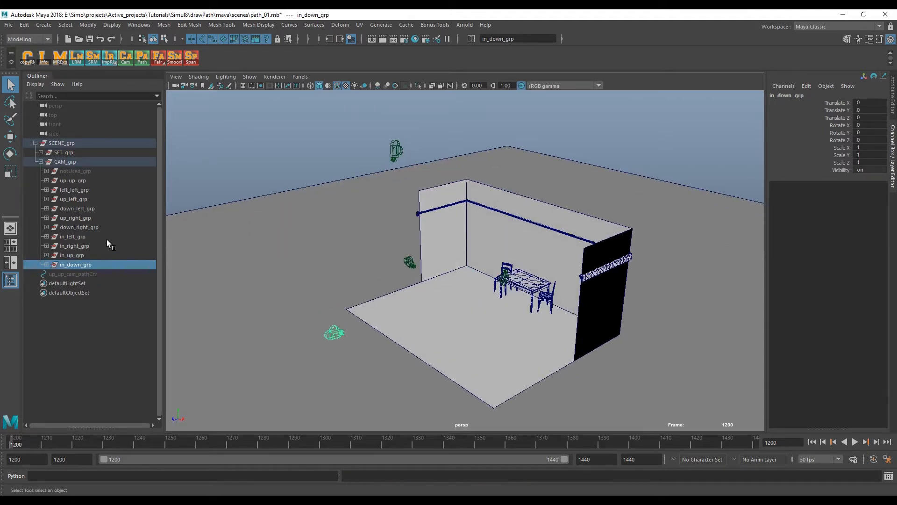
left_click(47, 180)
left_click(46, 200)
left_click(76, 209)
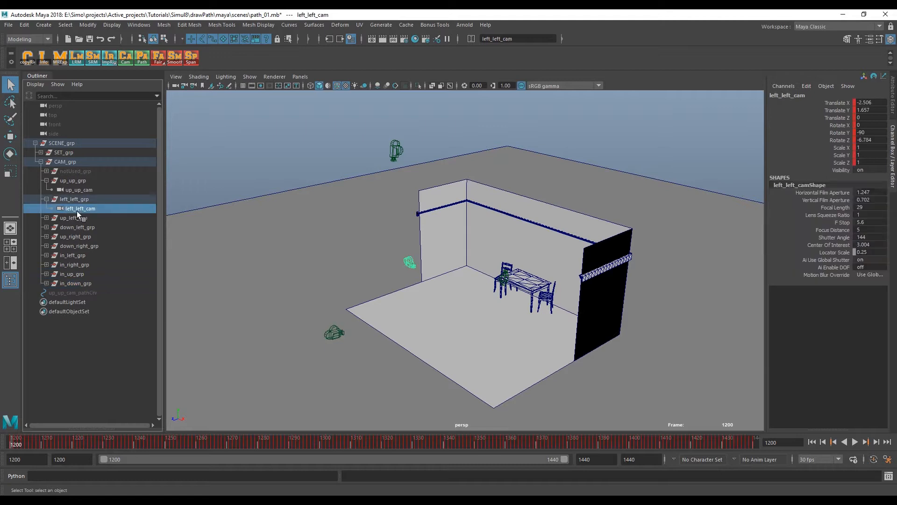
left_click(144, 60)
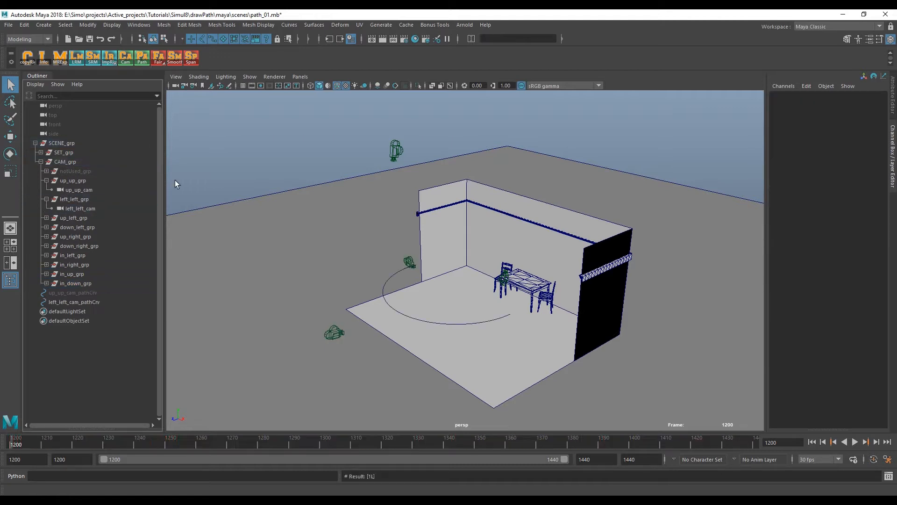
- Unhide up_up_cam_pathCrv and generate a path curve for up_left_cam inside up_left_grp
left_click(47, 218)
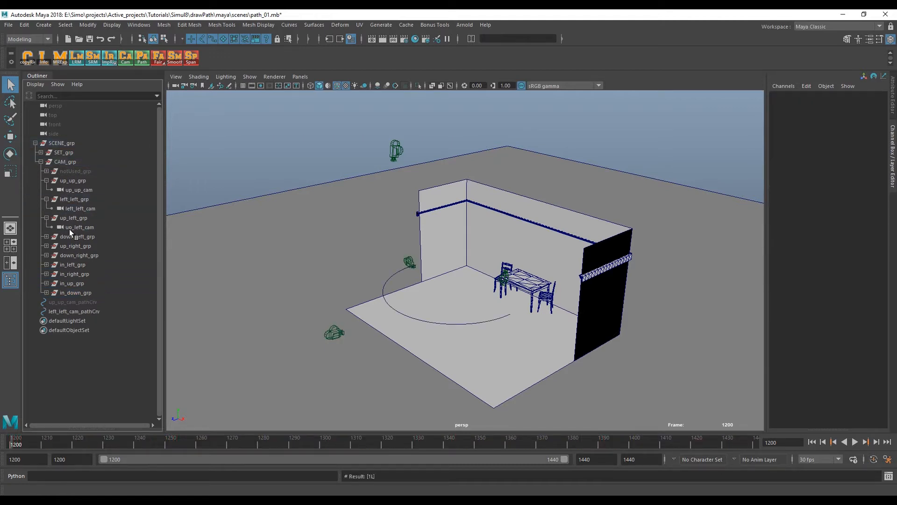
left_click(78, 302)
key("ctrl+h")
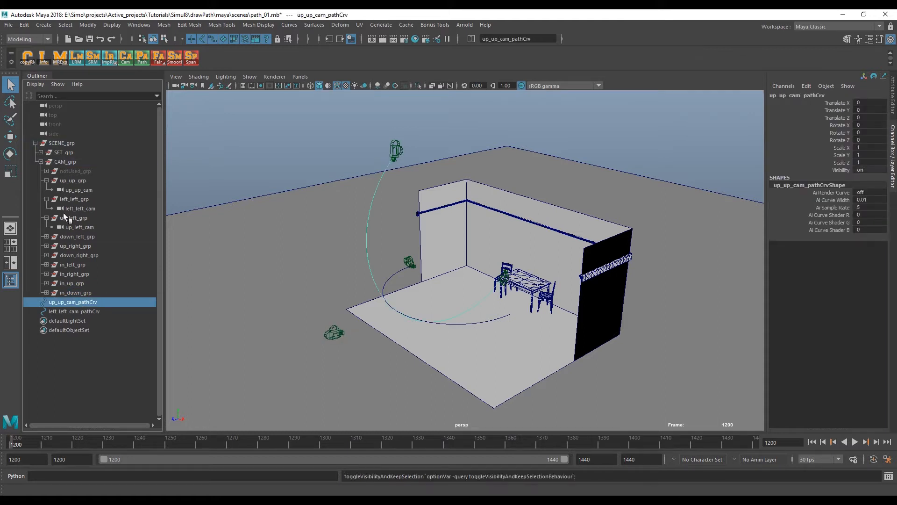
left_click(74, 227)
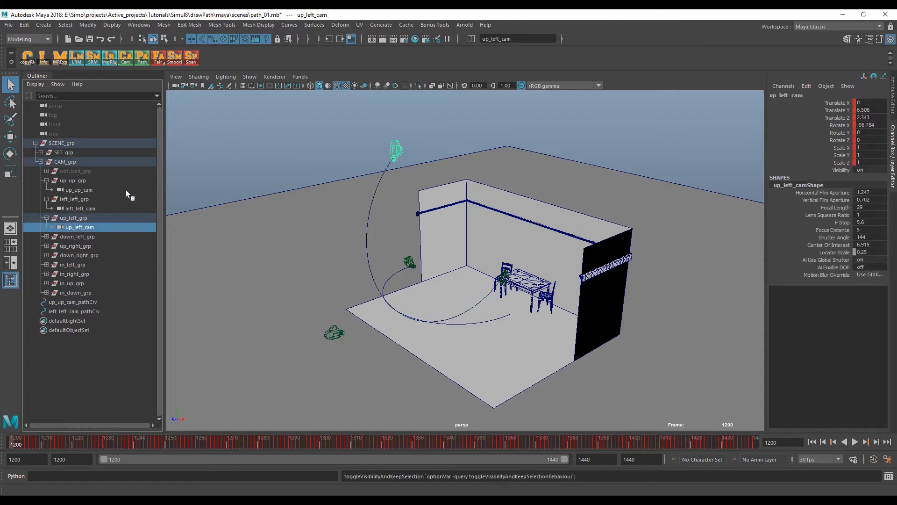
left_click(141, 60)
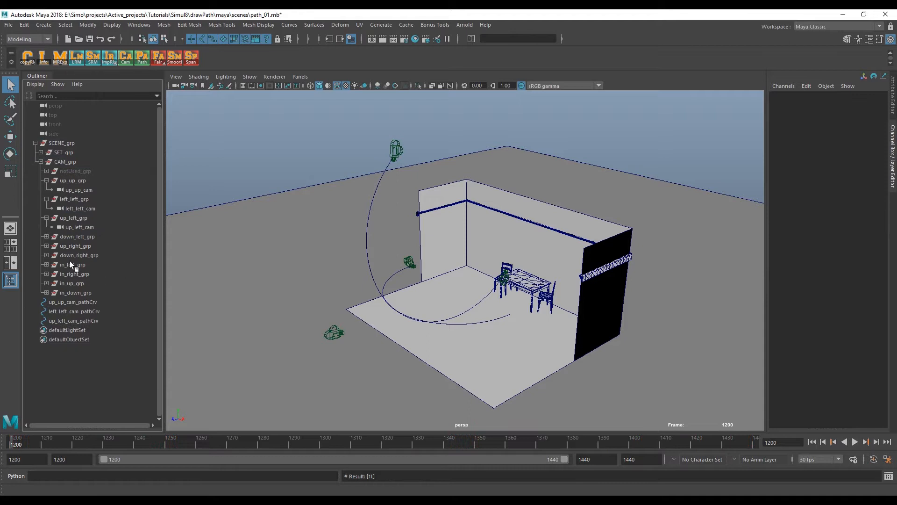
- Generate path curves for down_left_cam and up_right_cam with the Path script
left_click(46, 236)
left_click(77, 246)
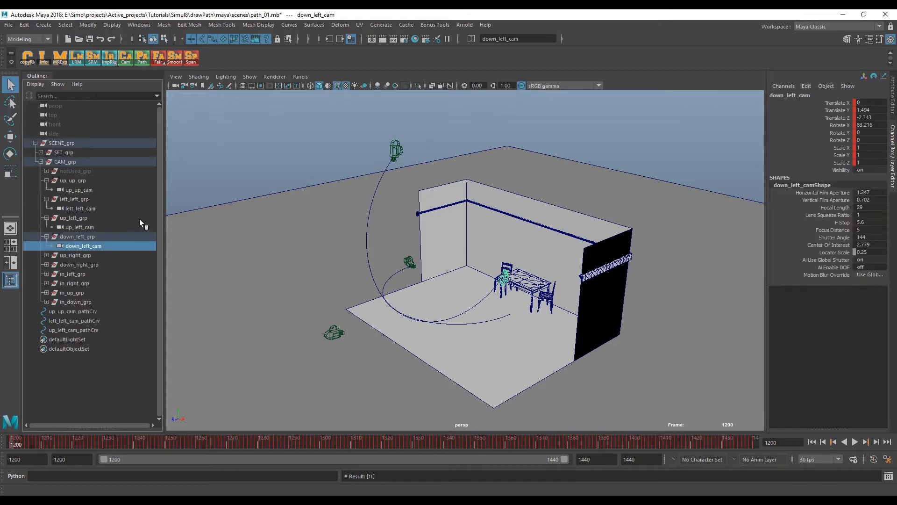
left_click(144, 61)
left_click_drag(322, 256, 267, 247, "alt")
left_click(46, 256)
left_click(77, 265)
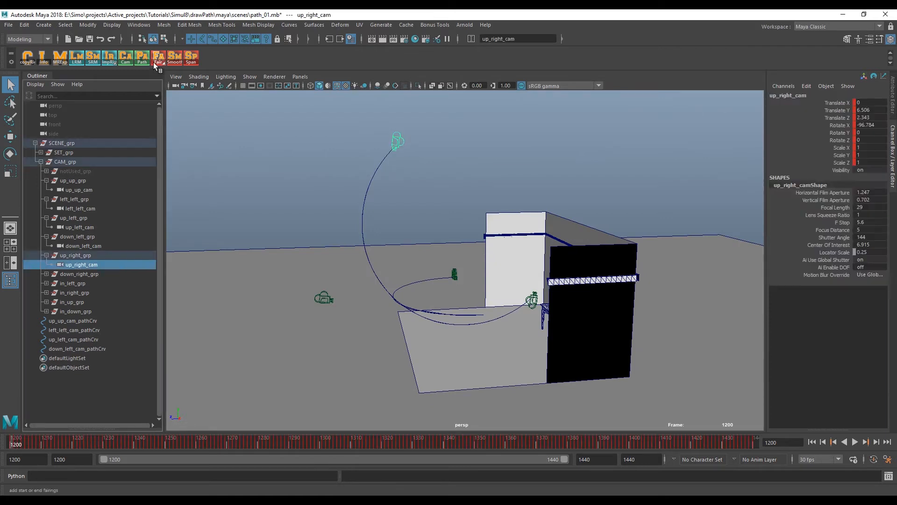
left_click(148, 64)
- Generate path curves for down_right_cam and in_left_cam with the Path script
left_click(47, 274)
left_click(80, 283)
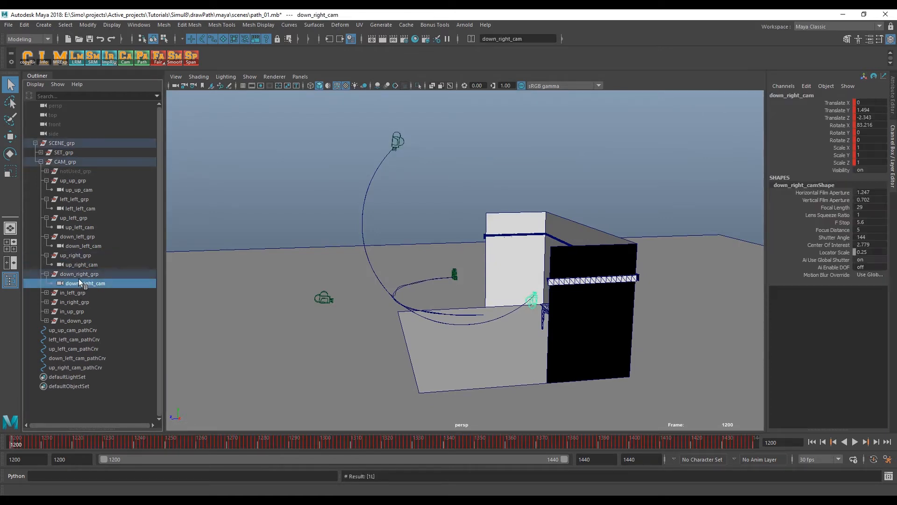
left_click(152, 62)
left_click(47, 292)
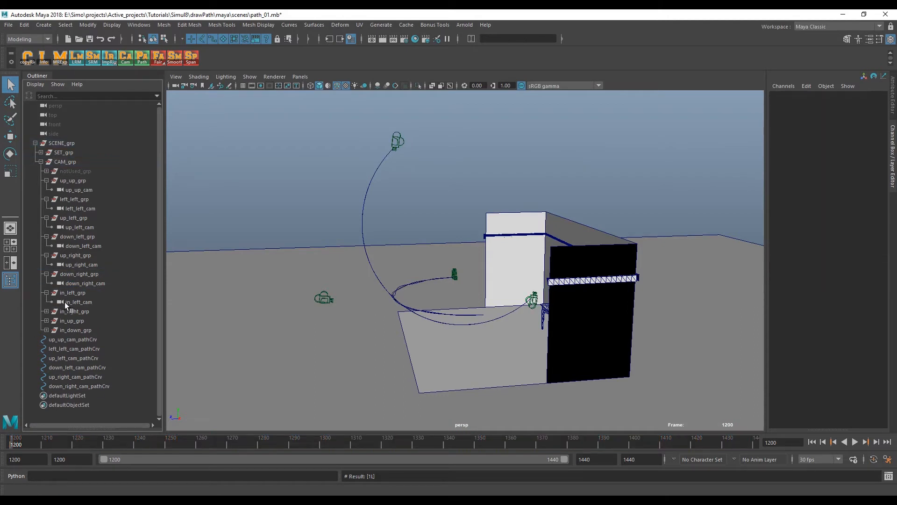
left_click(78, 302)
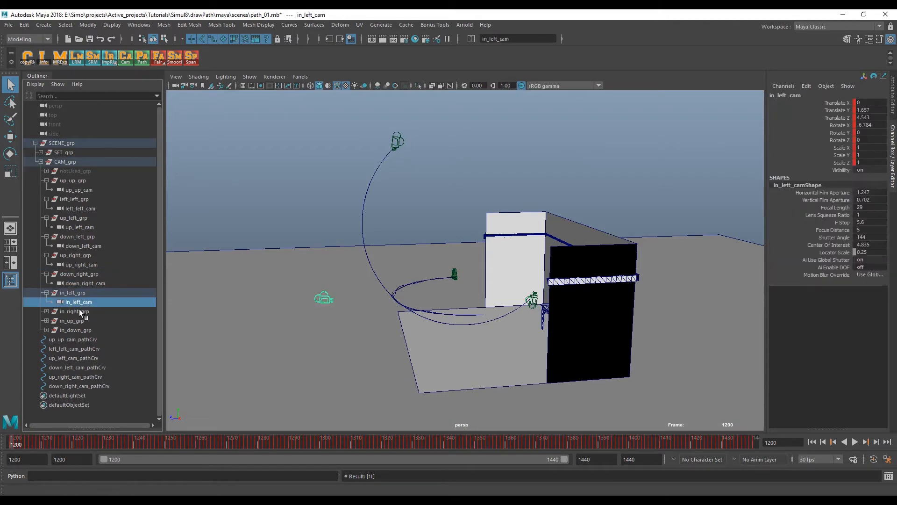
left_click(140, 59)
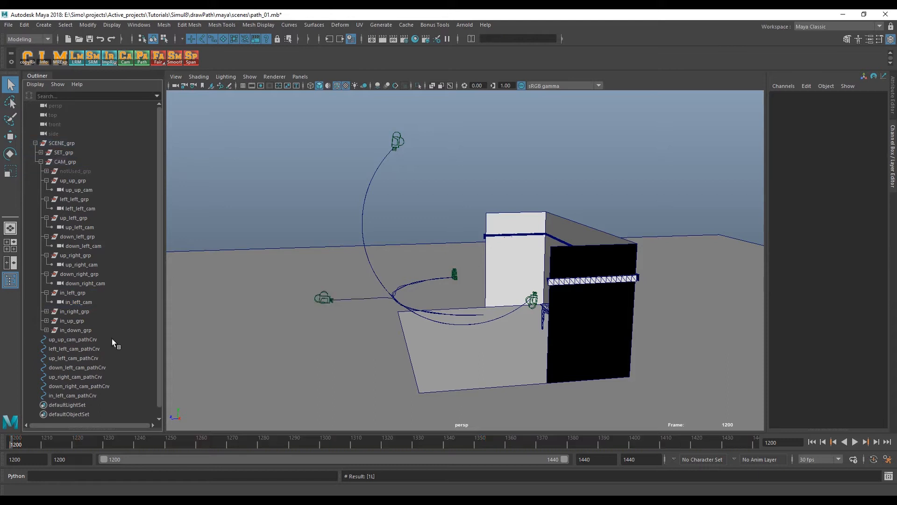
- Select down_right_cam_pathCrv and examine the generated camera paths from several angles around the set
left_click(65, 386)
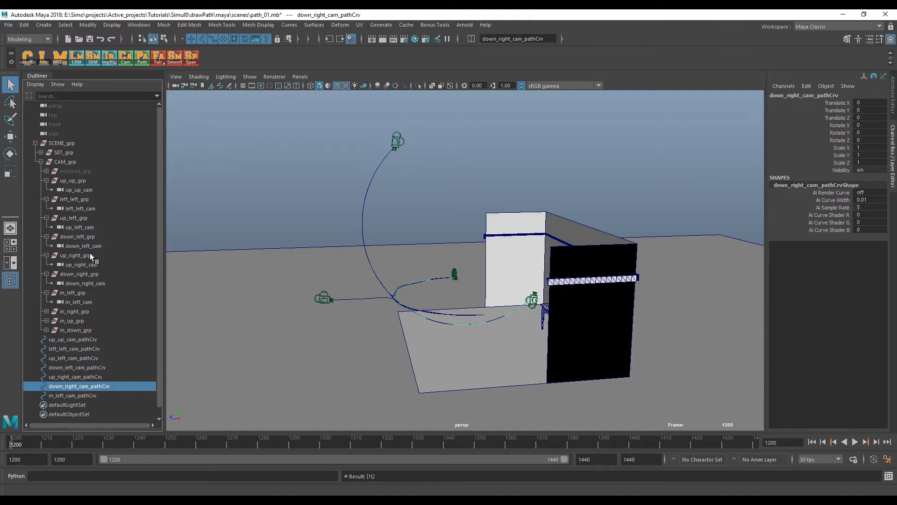
left_click_drag(364, 300, 411, 306, "alt")
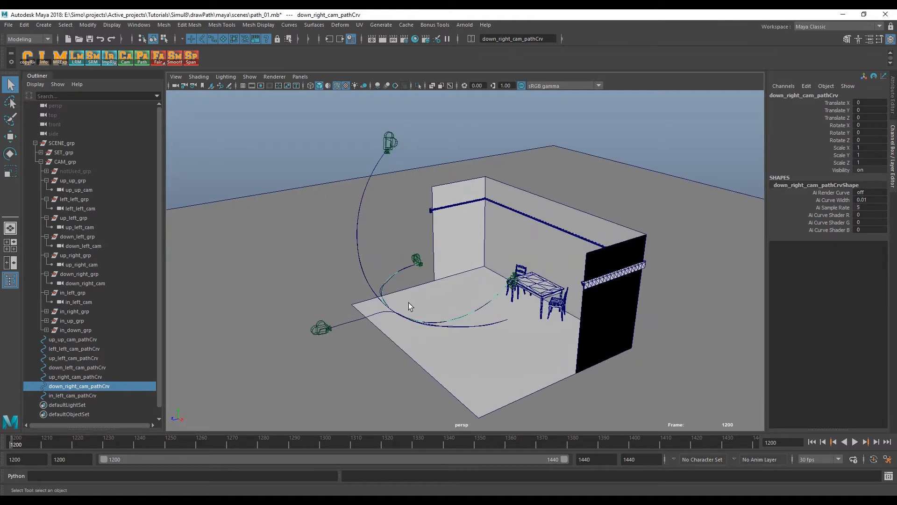
middle_click_drag(410, 293, 402, 254, "alt")
left_click_drag(402, 254, 395, 252, "alt")
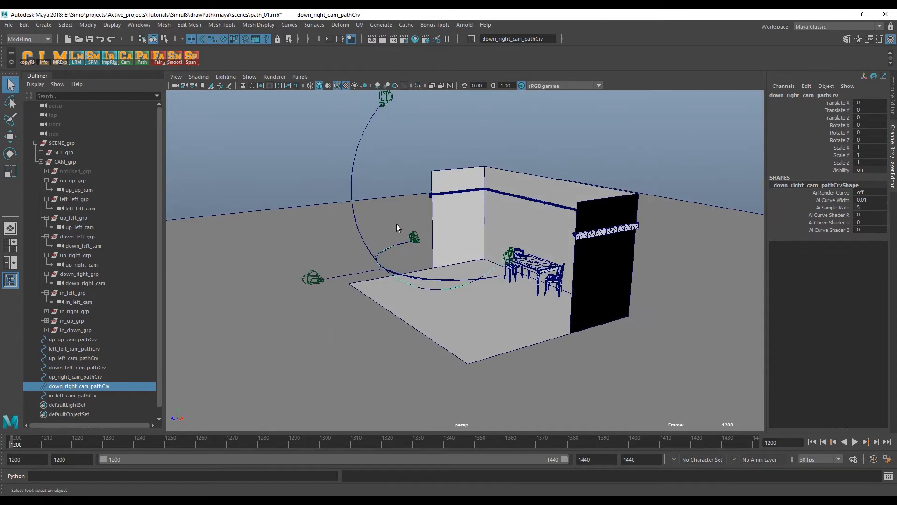
mouse_move(377, 286)
left_mouse_down("alt")
mouse_move(347, 295)
mouse_move(380, 294)
left_mouse_up("alt")
- Create a locator at the origin and key its translate and rotate channels at frame 1200
key("space")
left_click_drag(300, 260, 369, 397)
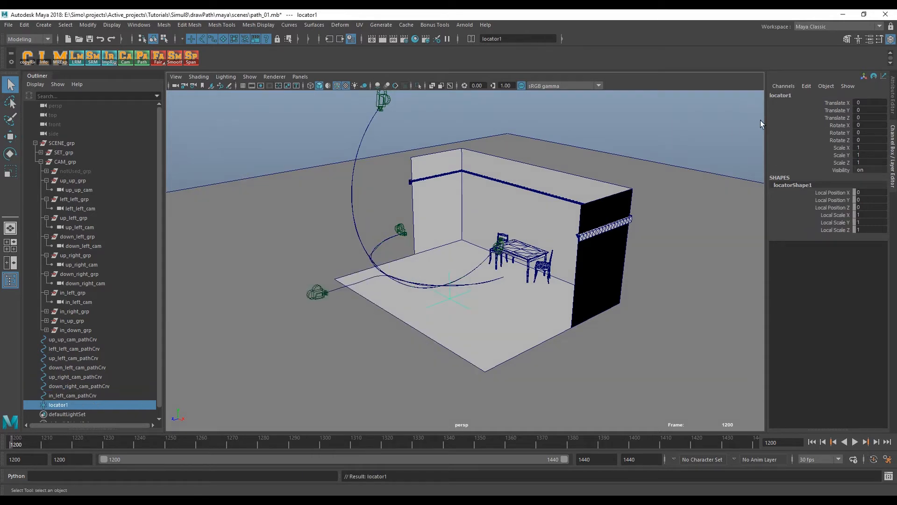
left_click_drag(837, 103, 842, 140)
right_click(843, 142)
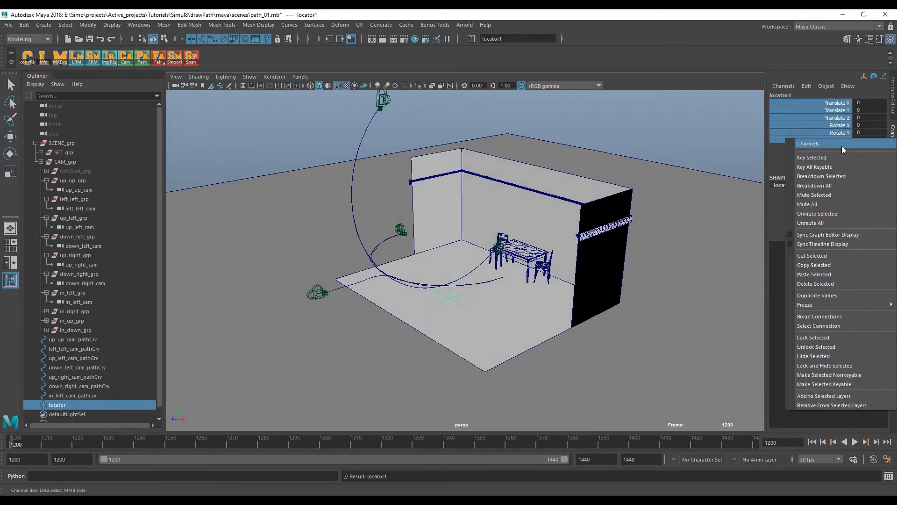
left_click(812, 157)
- At frame 1440, move the locator away from the origin and key its translate and rotate channels
key("alt+shift+period")
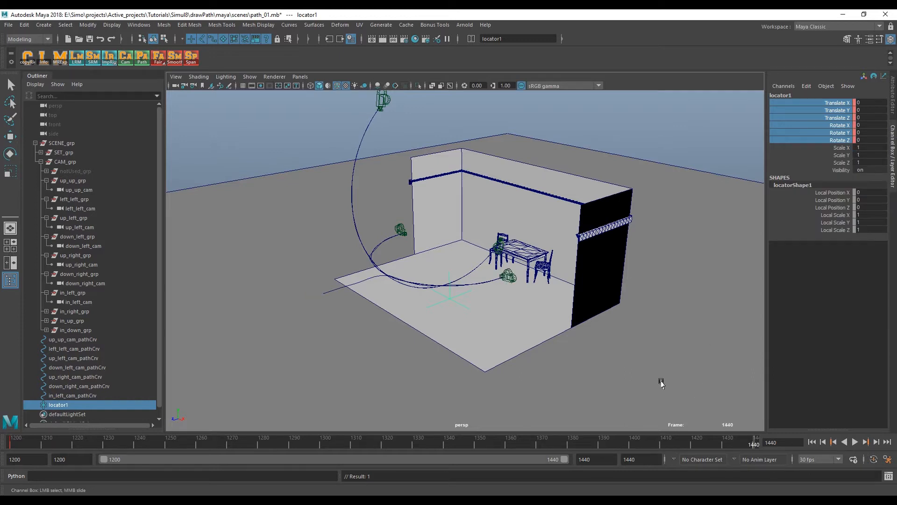
key("w")
left_click_drag(495, 310, 703, 146, "alt")
right_click(823, 135)
left_click(812, 146)
- Preview the locator's animation, return to frame 1200, and generate a path curve for locator1 with the Path script
key("alt+v")
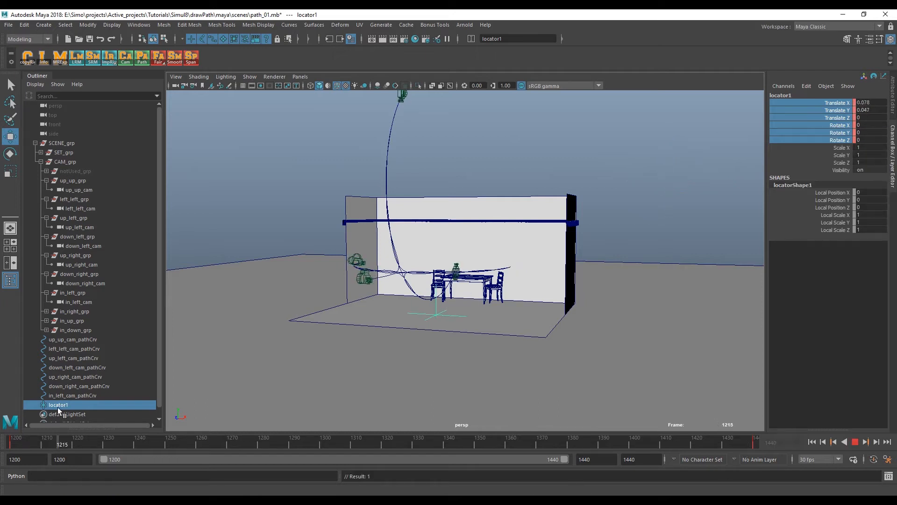
key("alt+shift+v")
left_click(77, 405)
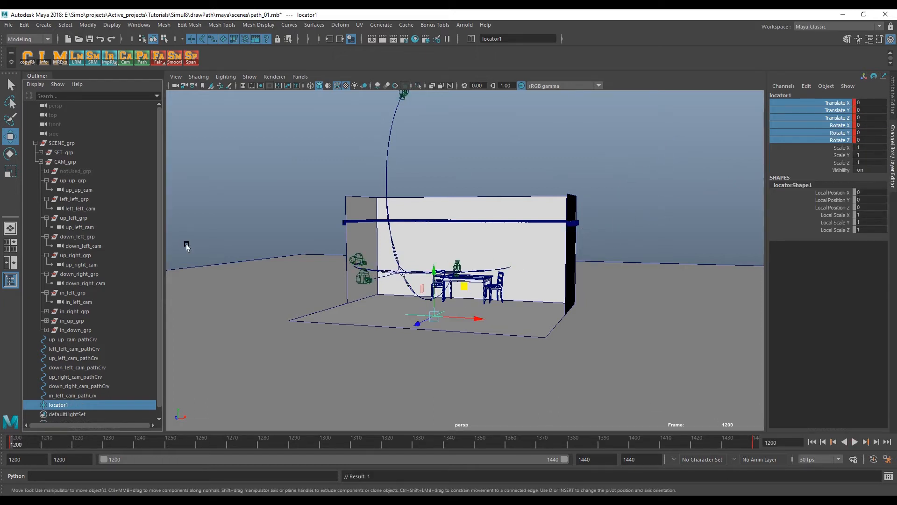
left_click(141, 57)
left_click_drag(577, 270, 605, 262, "alt")
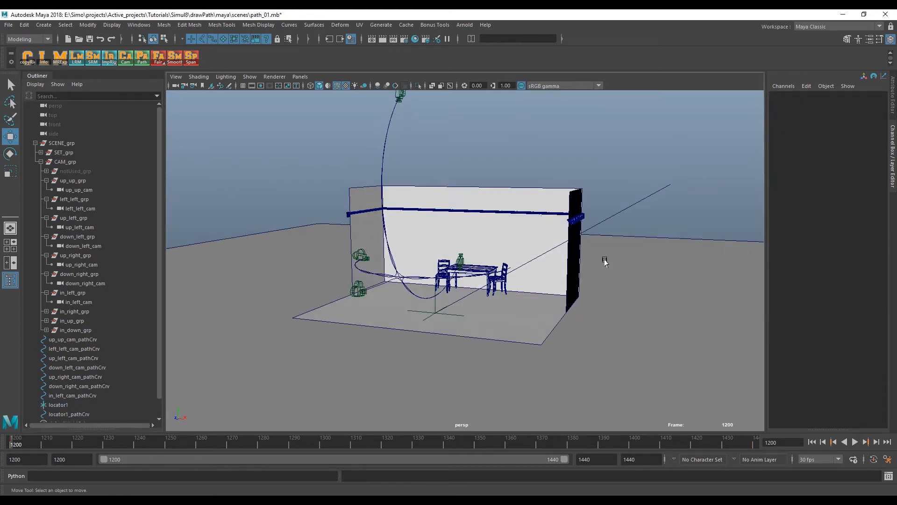
- Select locator1_pathCrv and examine the locator's straight path from different angles
left_click(640, 201)
left_click_drag(641, 206, 625, 228, "alt")
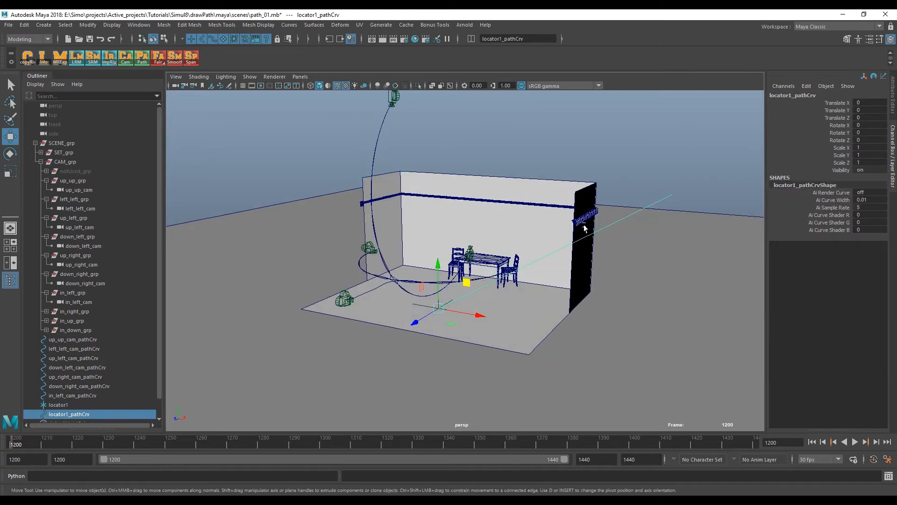
left_click_drag(508, 296, 571, 287, "alt")
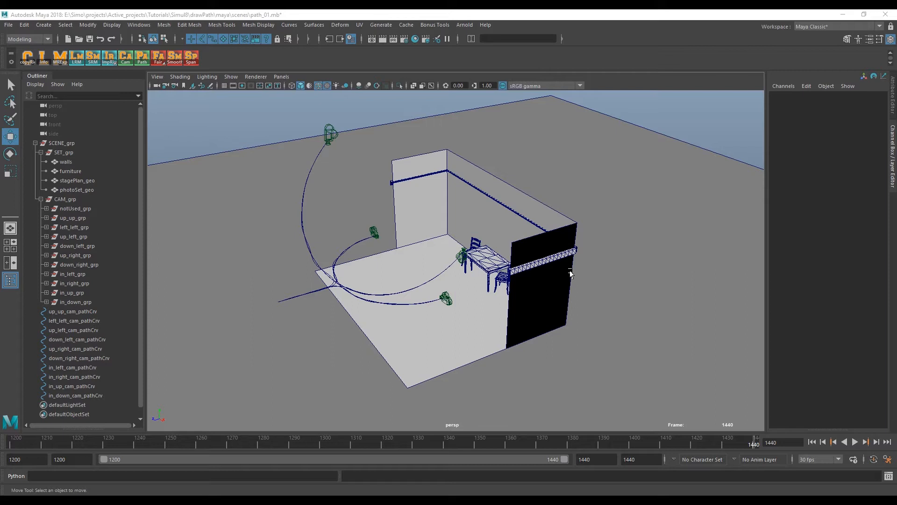
left_click_drag(501, 372, 453, 313, "alt")
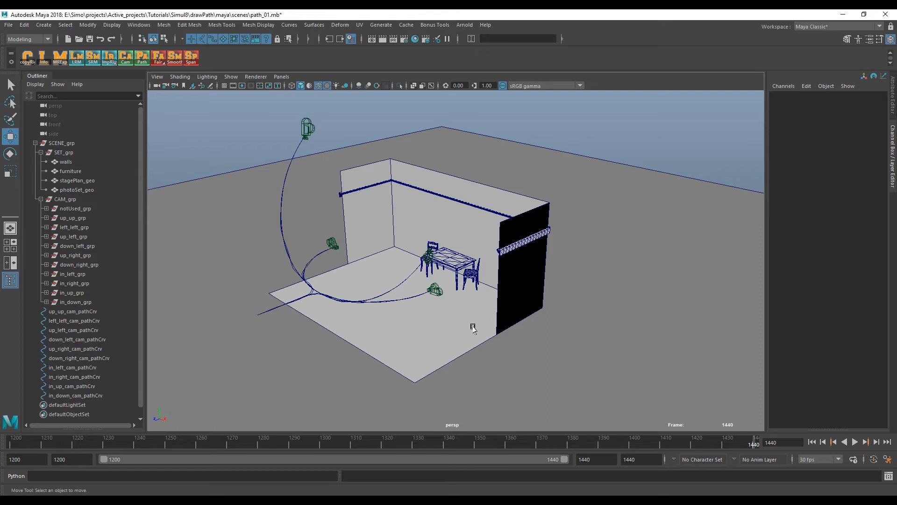
left_click_drag(423, 254, 460, 261, "alt")
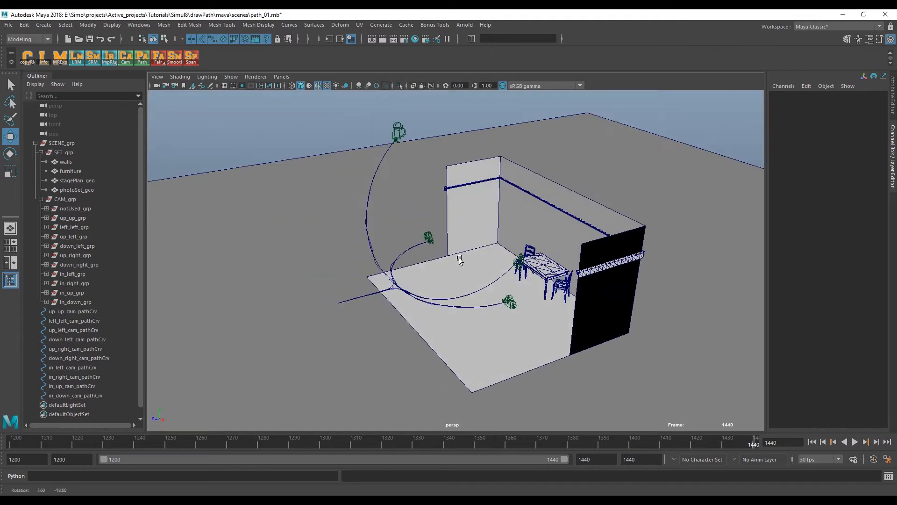
right_click_drag(576, 361, 519, 340, "alt")
left_click_drag(515, 321, 522, 318, "alt")
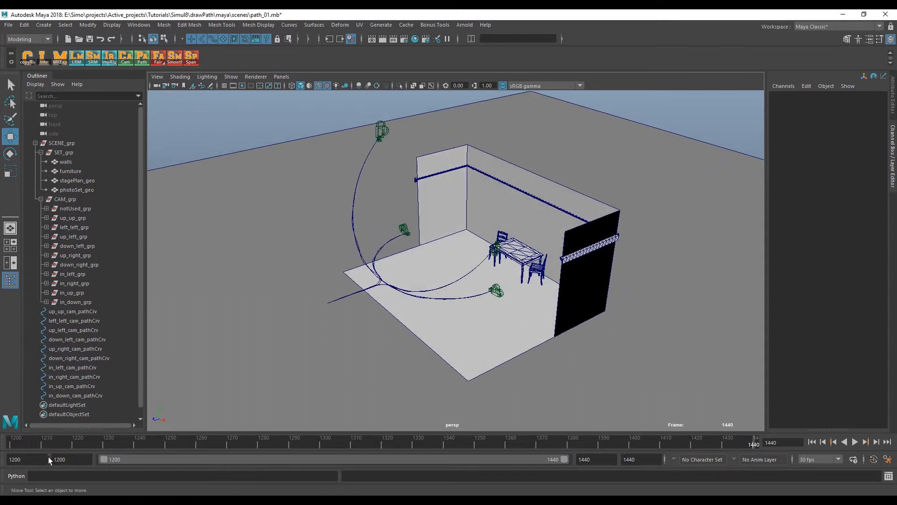
- Return to frame 1200 and show the cameras and their path curves from the right side
left_click_drag(11, 448, 60, 452)
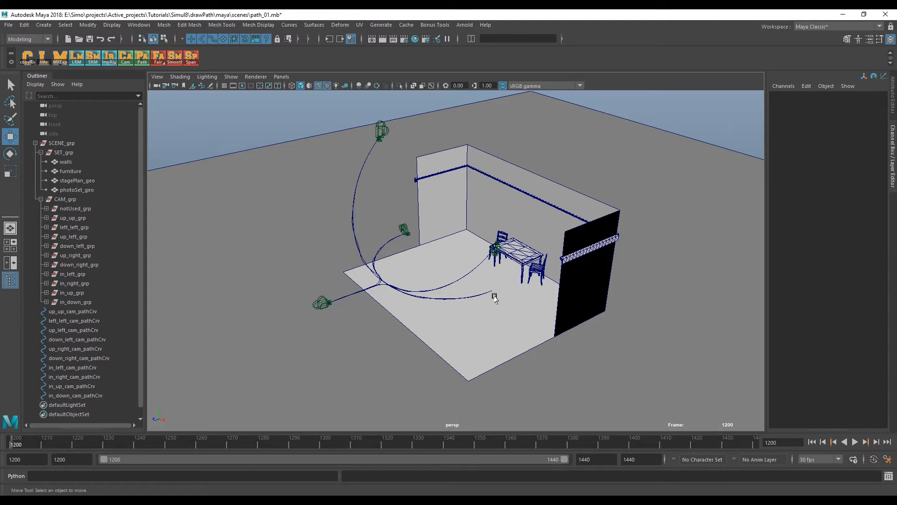
left_click_drag(457, 285, 410, 245, "alt")
key("space")
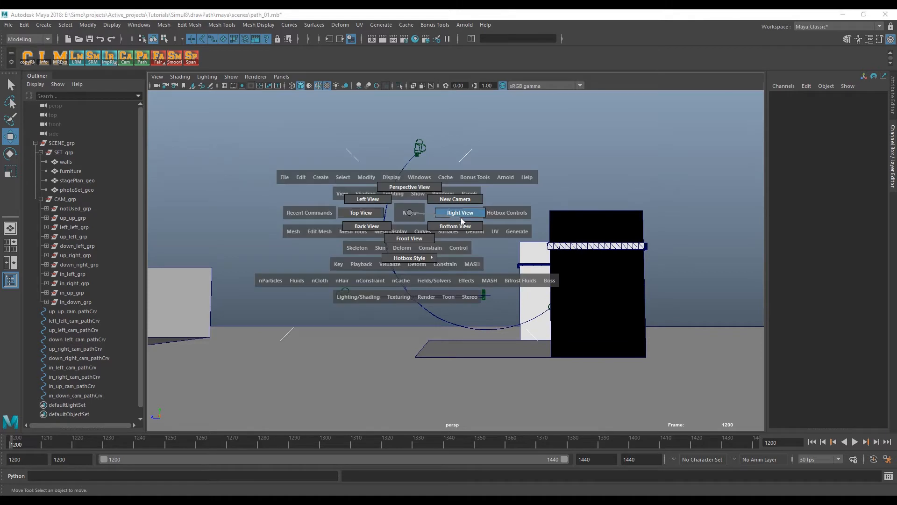
left_click_drag(408, 214, 457, 216)
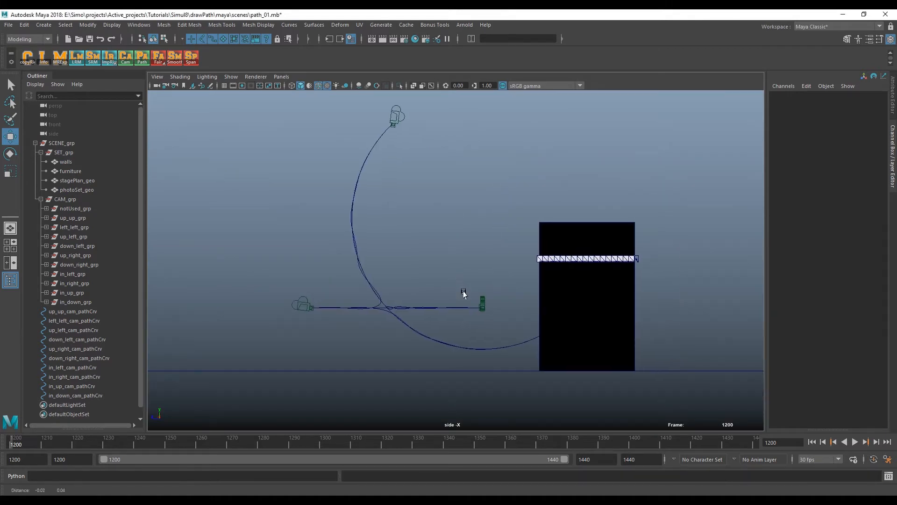
- Collapse CAM_grp and select the raised cameras at the upper end of the curved path
left_click(395, 116)
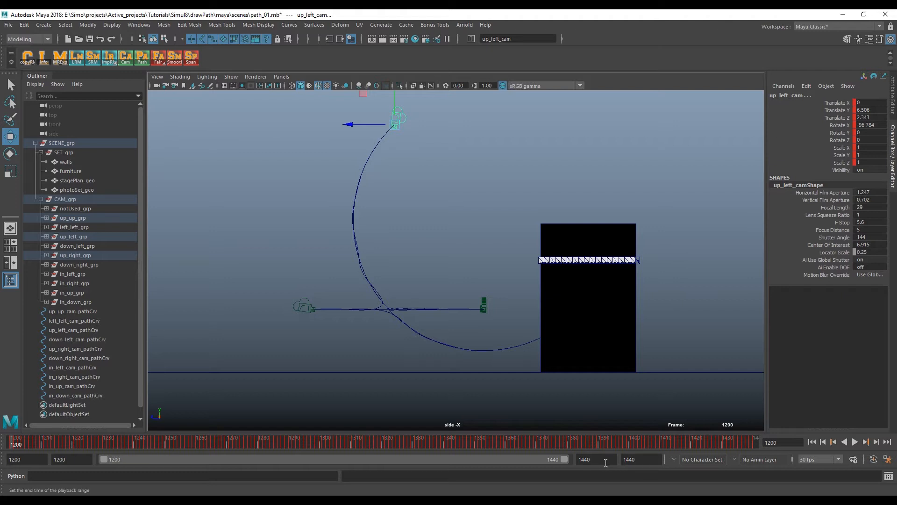
middle_click_drag(479, 288, 492, 294, "alt")
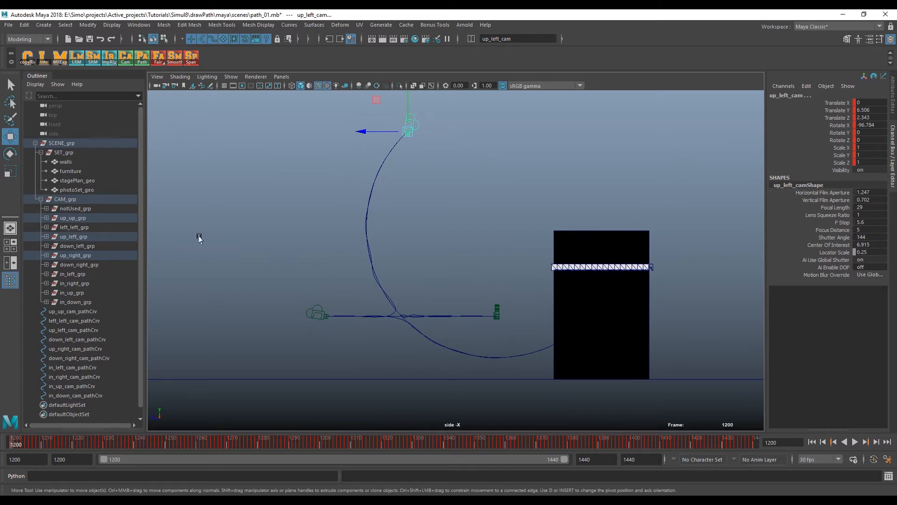
left_click(41, 200)
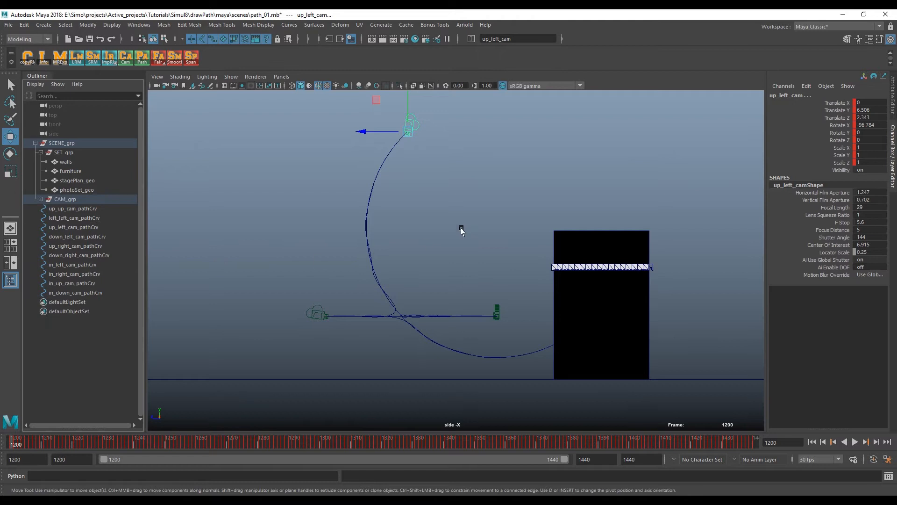
left_click(449, 218)
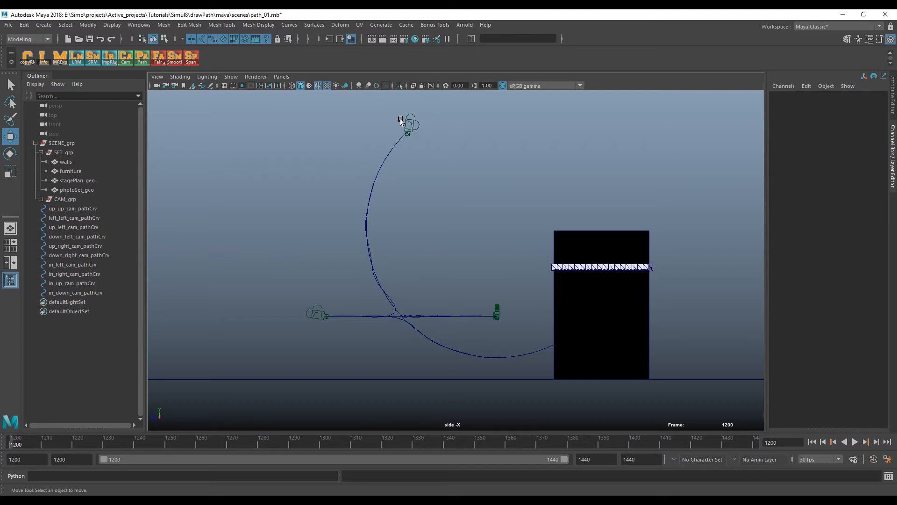
left_click(406, 123)
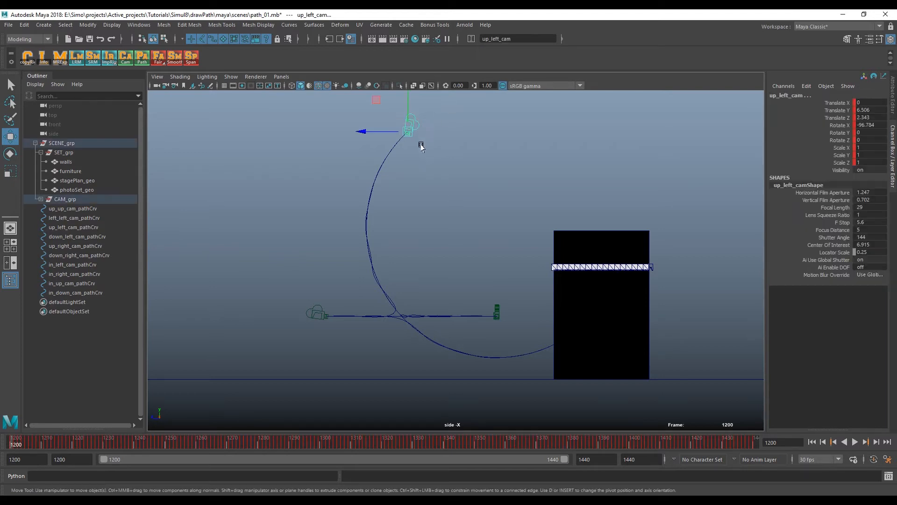
middle_click_drag(281, 286, 310, 304, "alt")
- Import the Titan rigMover rig into the scene, then clear the selection
right_click(124, 64)
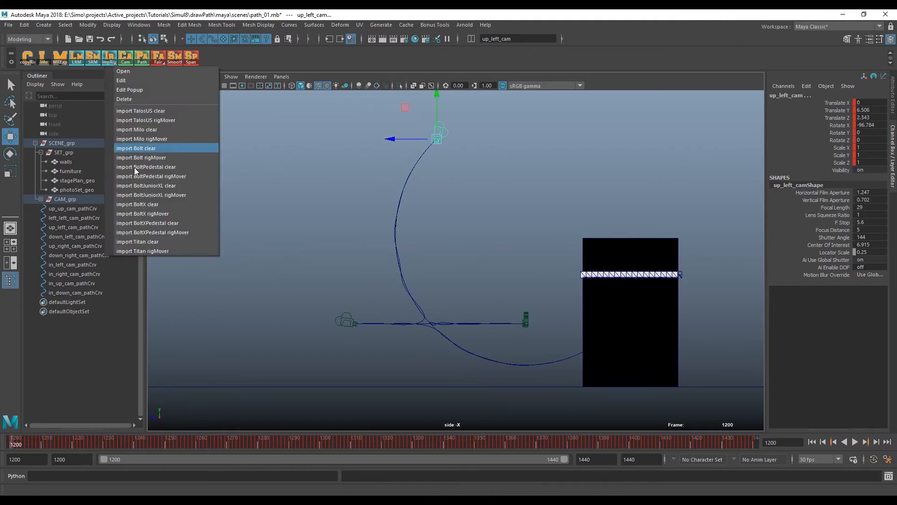
left_click(159, 250)
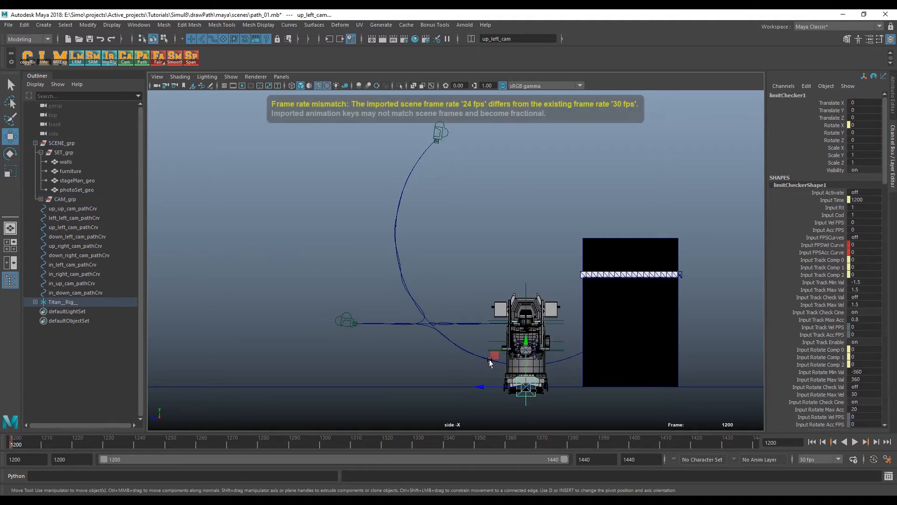
left_click(127, 300)
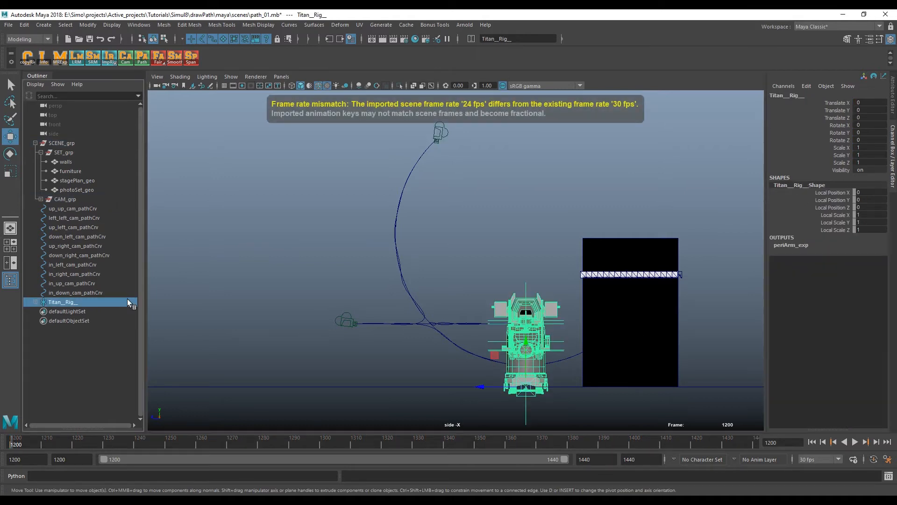
right_click(127, 299)
left_click(99, 372)
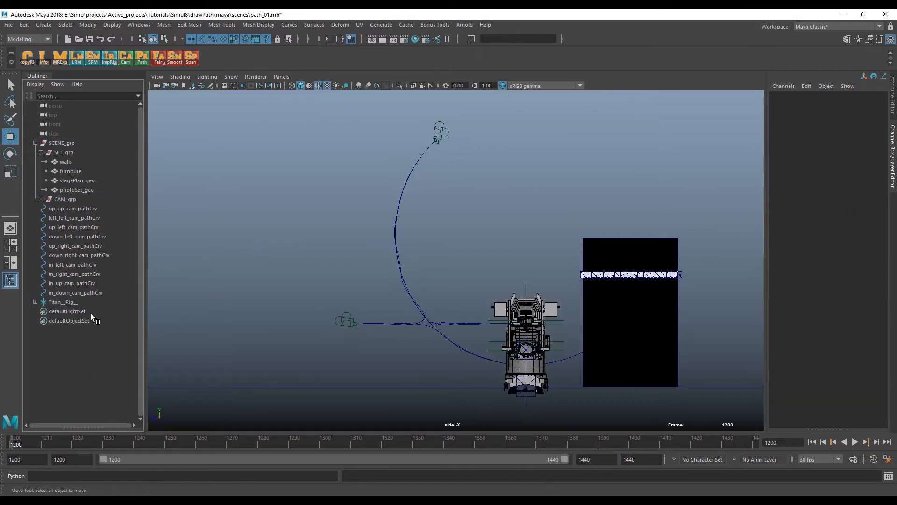
- Group Titan__Rig__ and rename the new group RIGS_grp
left_click(97, 301)
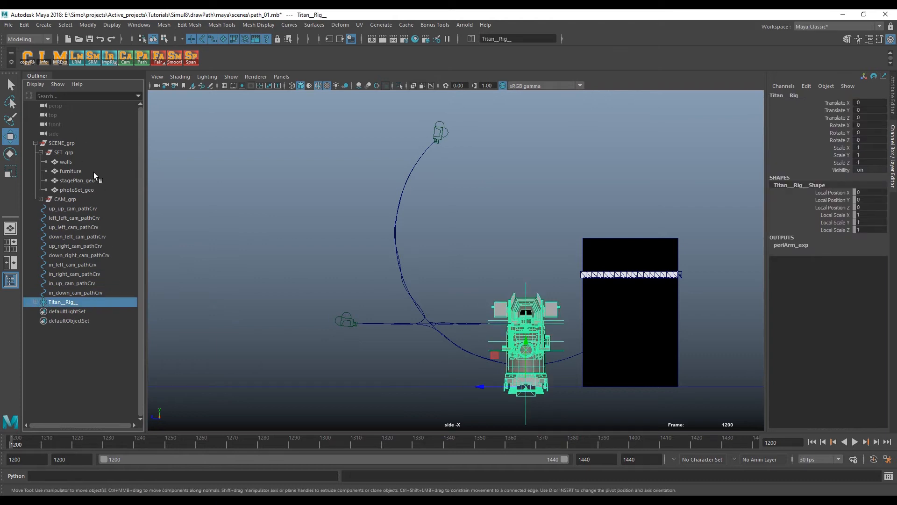
key("ctrl+g")
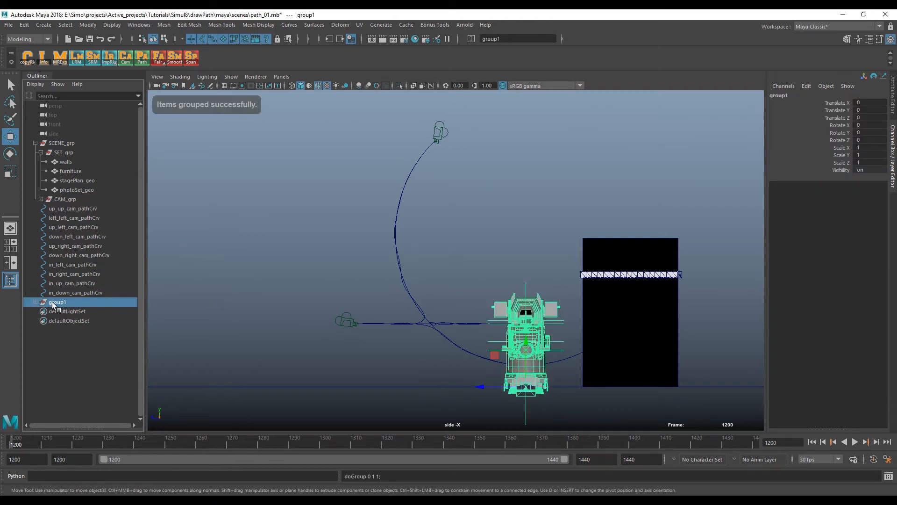
double_click(54, 302)
key("Caps_Lock")
type("RIGS_")
key("Caps_Lock")
type("_grp")
key("Return")
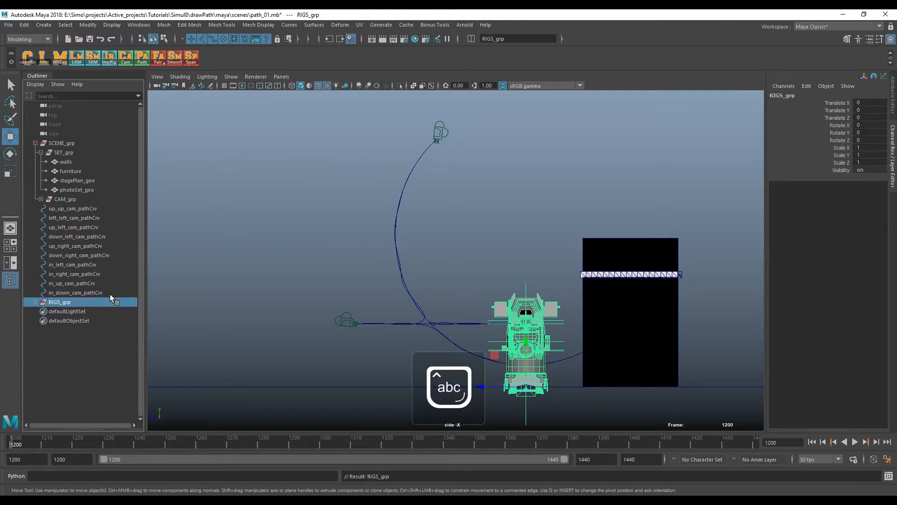
- Parent all the camera path curves under CAM_grp and collapse SET_grp
left_click_drag(77, 208, 102, 292)
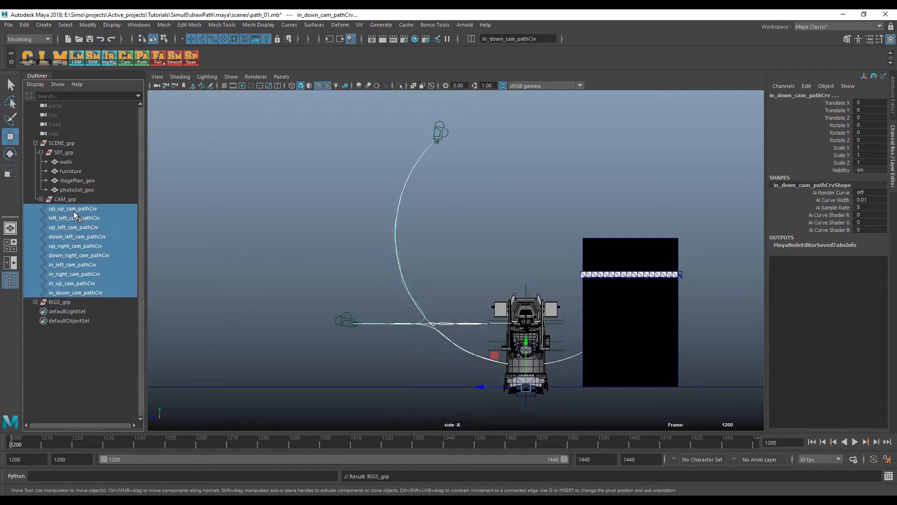
mouse_move(74, 215)
left_mouse_down()
mouse_move(71, 164)
mouse_move(76, 208)
mouse_move(73, 202)
left_mouse_up()
left_click(40, 152)
left_click(60, 163)
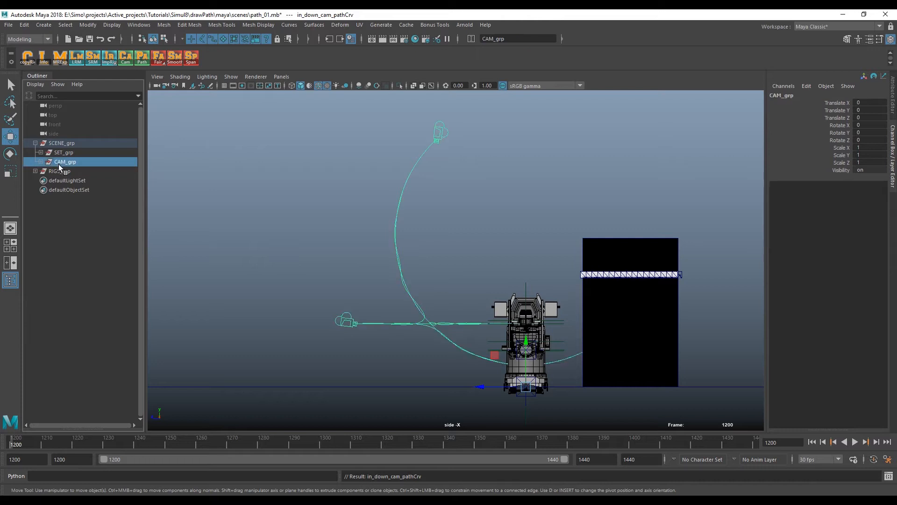
- Raise Titan__Rig__ inside RIGS_grp by setting its Translate Y to 0.2
left_click(60, 171)
left_click(35, 171)
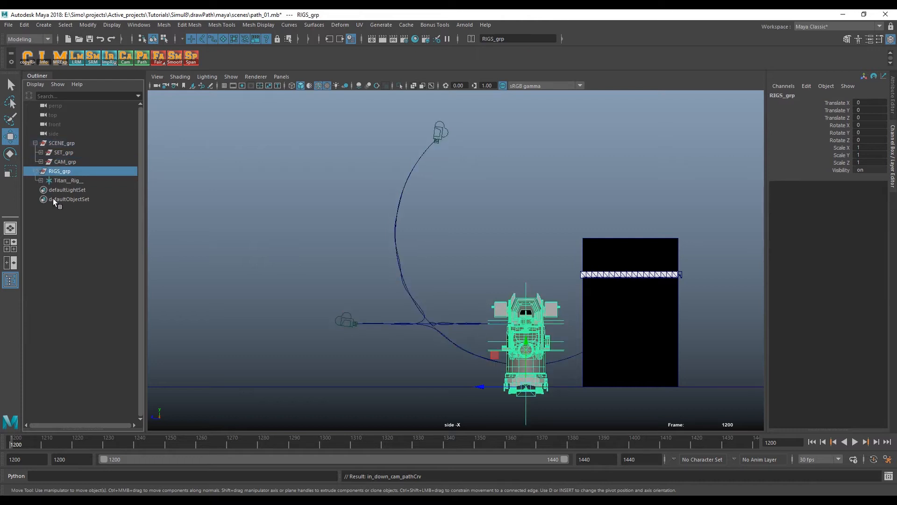
left_click(70, 181)
double_click(855, 111)
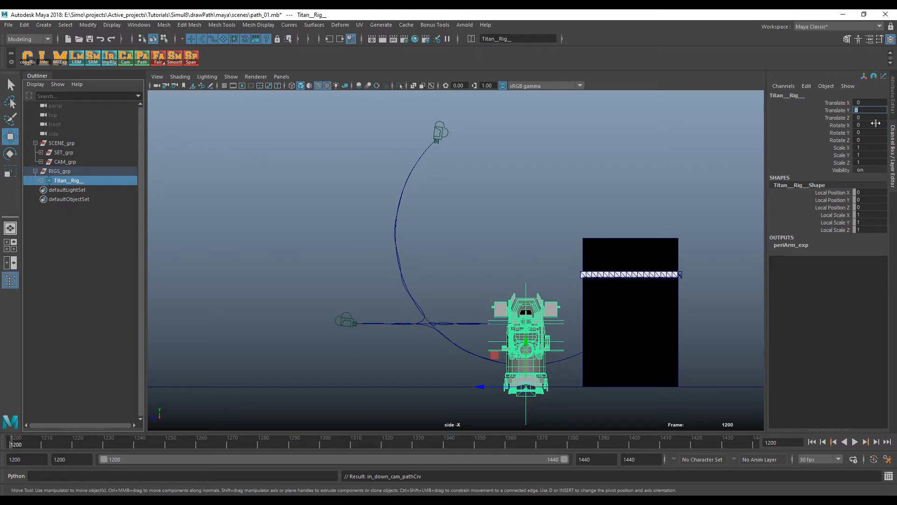
type("0.2")
key("Return")
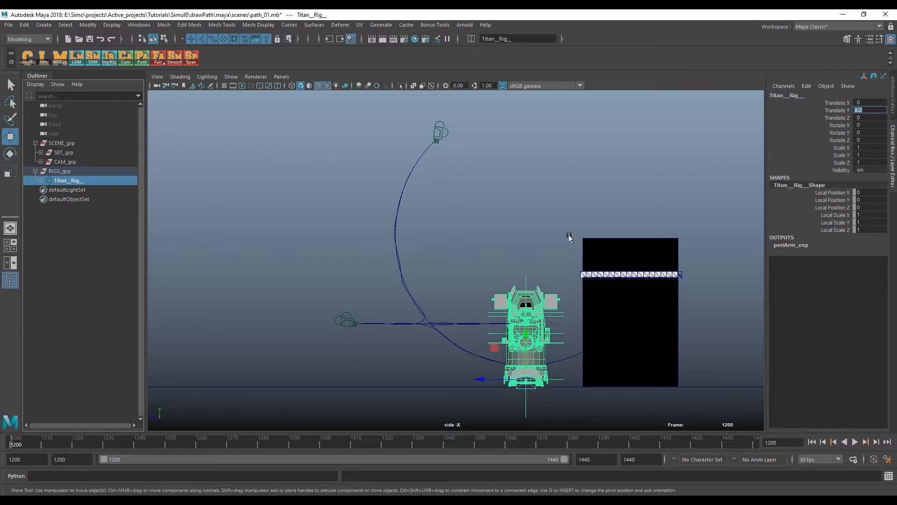
- Move the Titan rig away from the set to about 6.6 in Translate Z and set its Rotate Y to 90
left_click_drag(480, 379, 229, 376)
double_click(868, 132)
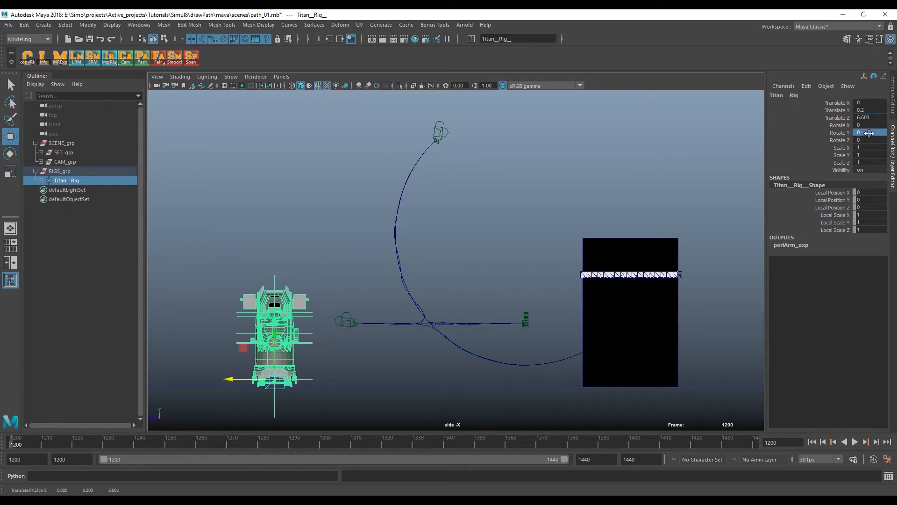
type("90")
key("Return")
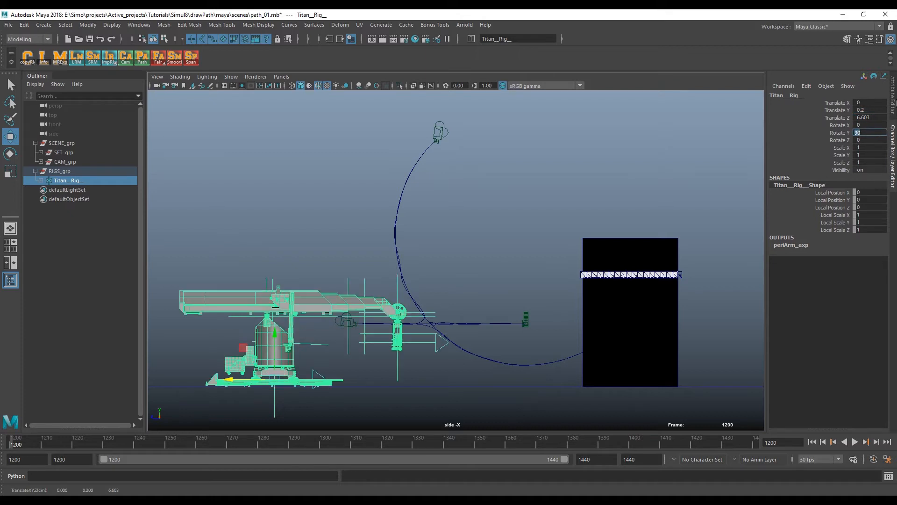
- Parent-constrain the Titan rig's RigMover1 to up_right_cam
left_click(41, 181)
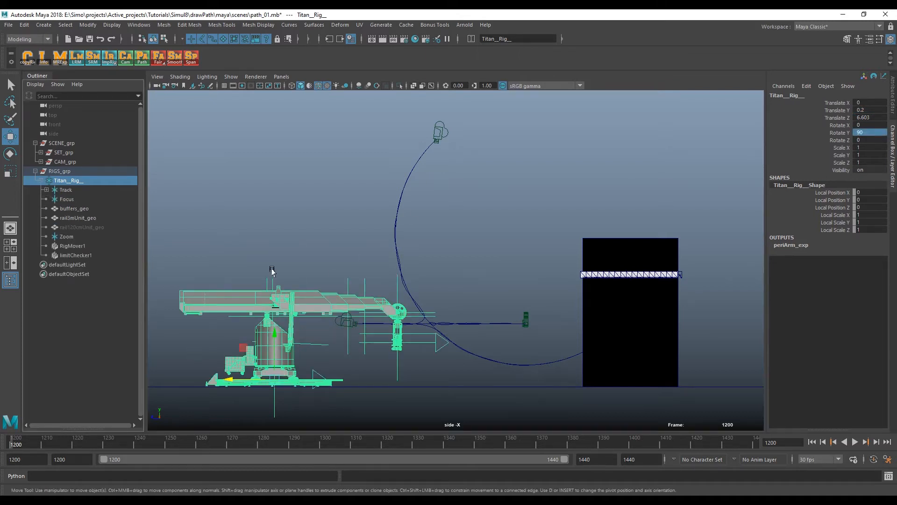
middle_click_drag(351, 230, 437, 226, "alt")
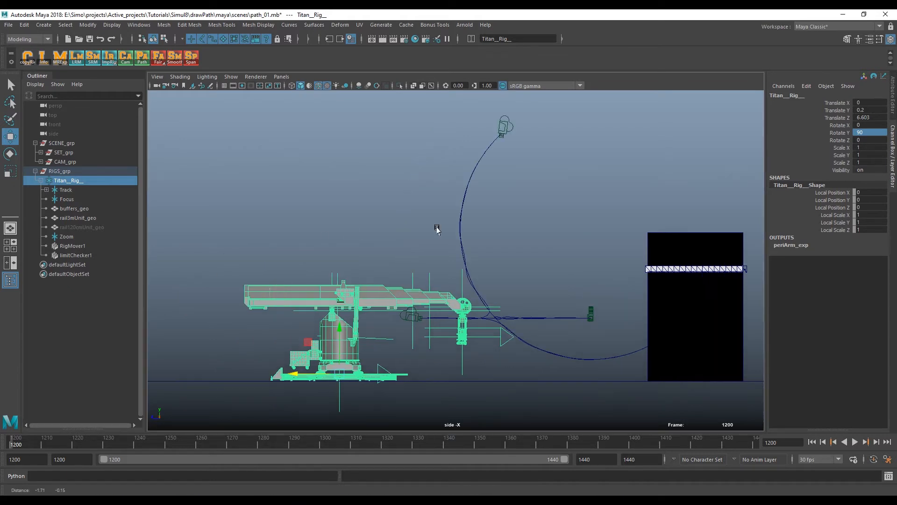
left_click(500, 182)
left_click(501, 137)
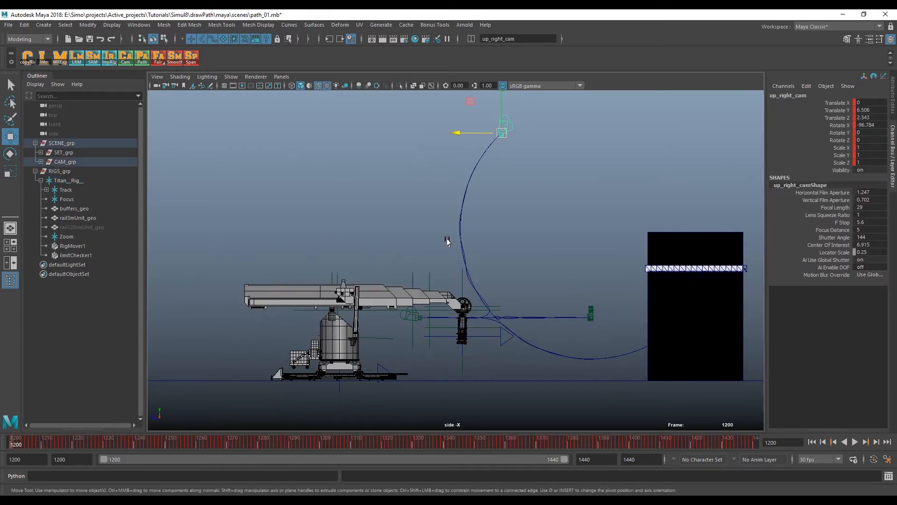
left_click(68, 248)
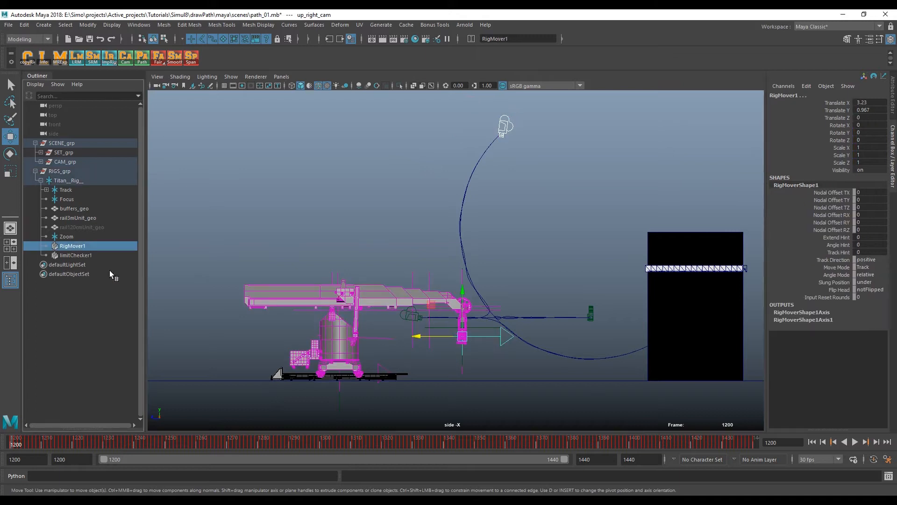
key("space")
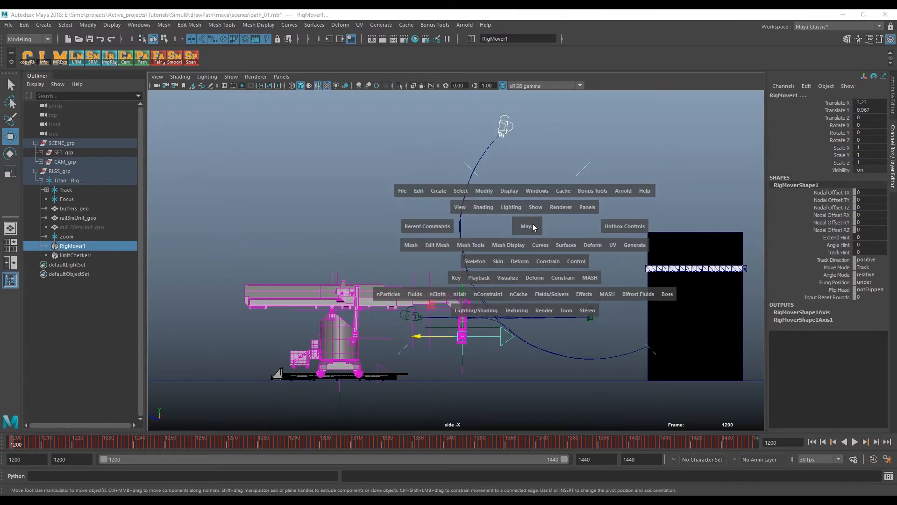
left_click(554, 264)
left_click(573, 285)
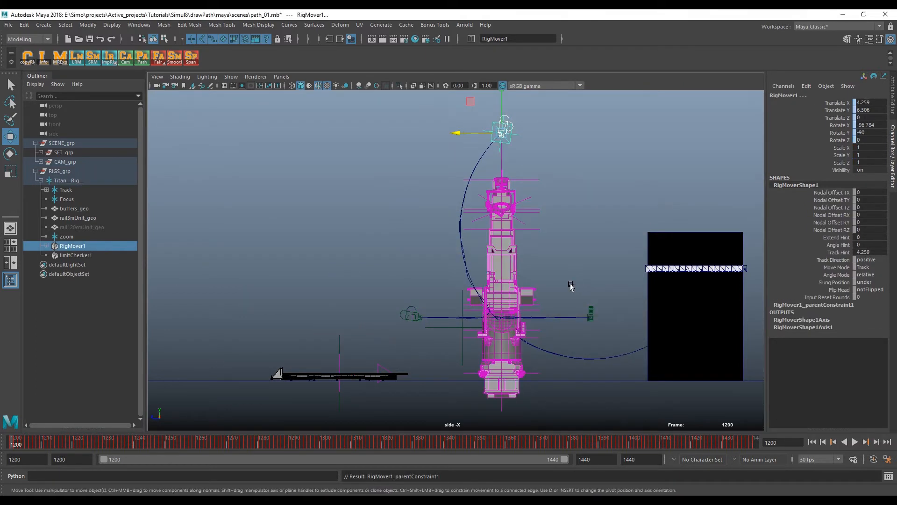
- Set RigMover1's Extend Hint to 5.6 and move Titan__Rig__ back to about 9.35 in Translate Z
left_click(103, 248)
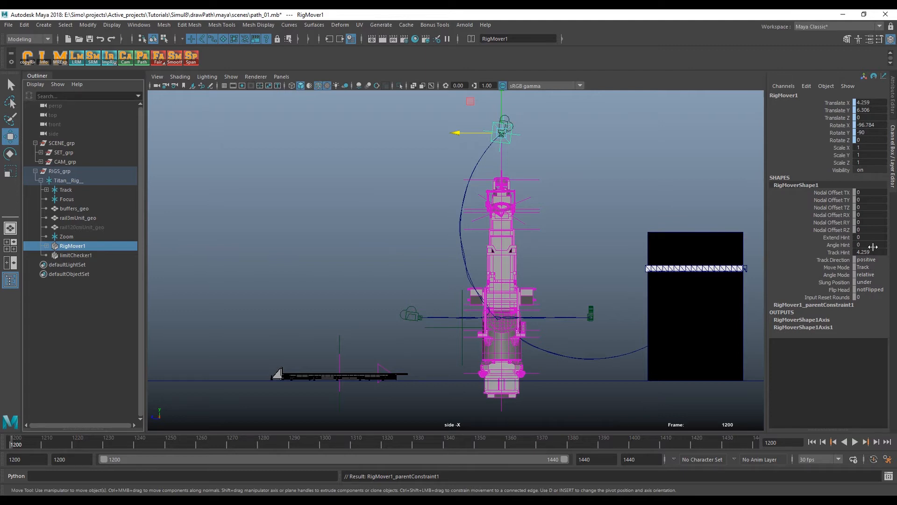
double_click(855, 237)
key("Return")
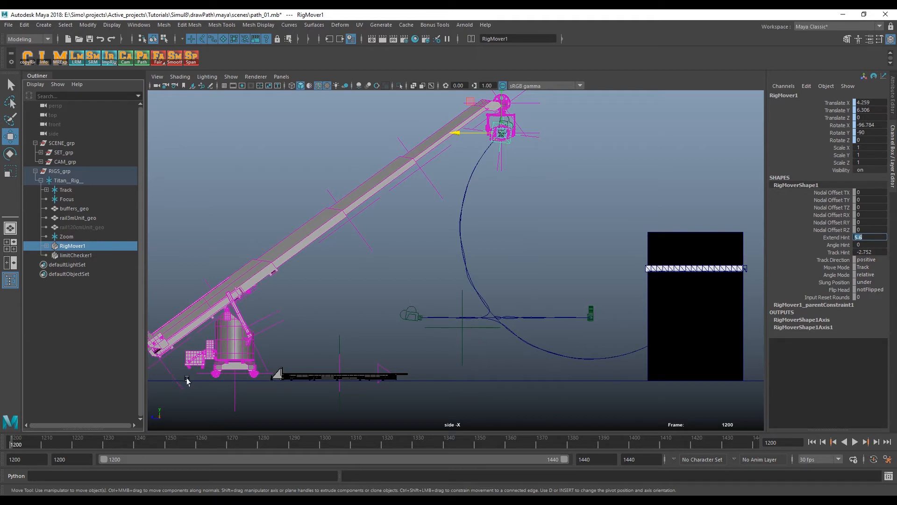
left_click(105, 181)
left_click_drag(287, 373, 189, 374)
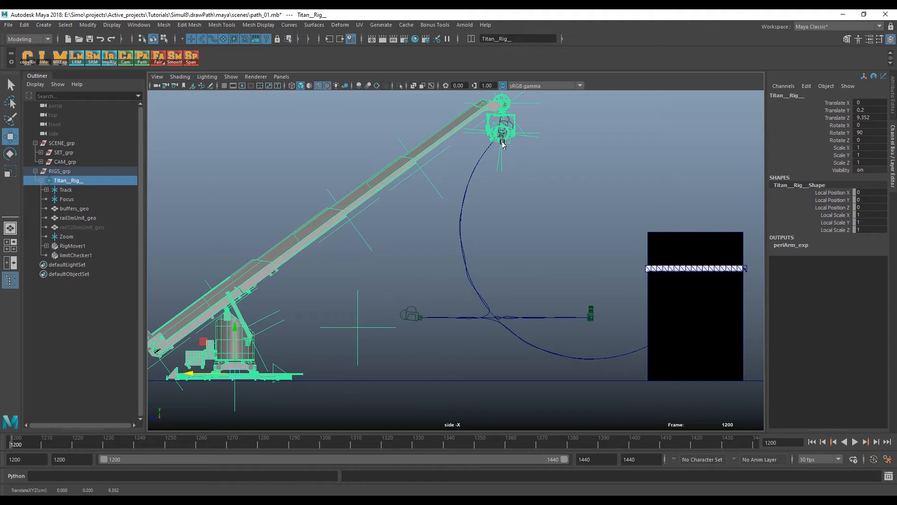
- Examine in perspective how the Titan rig's head at RigMover1 aligns with the camera from several close angles
key("space")
left_click_drag(504, 132, 503, 130)
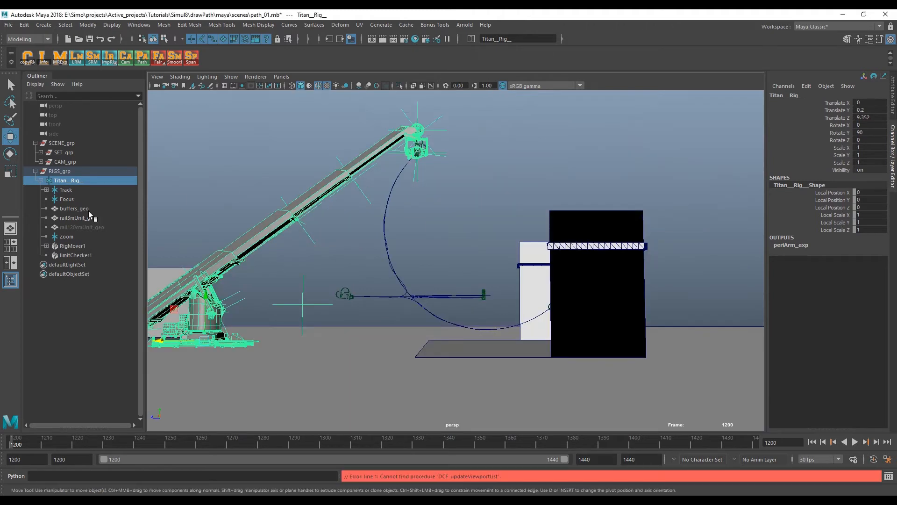
left_click(65, 245)
key("f")
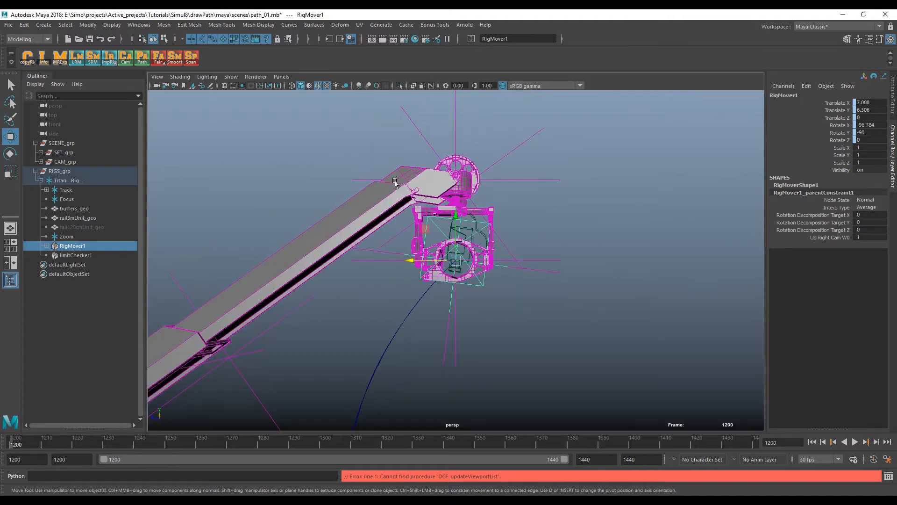
left_click_drag(523, 246, 435, 265, "alt")
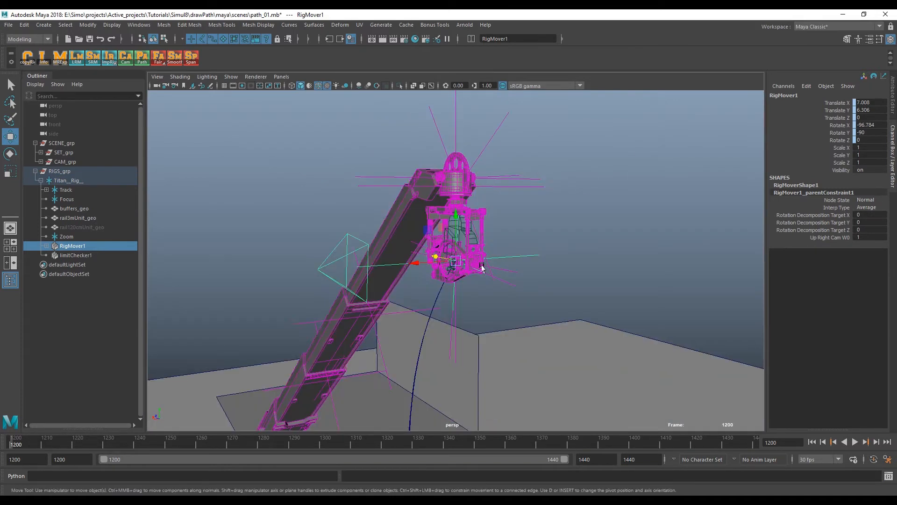
right_click_drag(482, 266, 637, 243, "alt")
left_click_drag(546, 232, 489, 248, "alt")
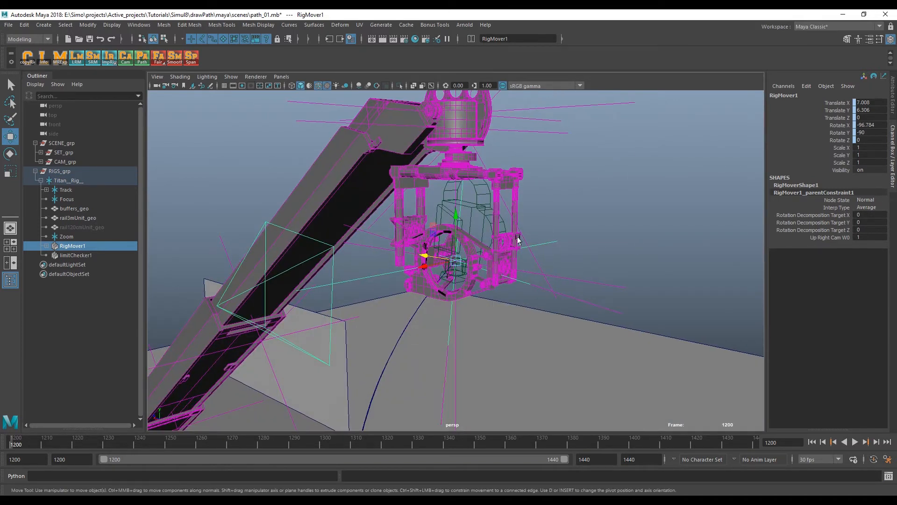
- In RigMover1's shape attributes, set Nodal Offset RY to 90 and Nodal Offset TX to -0.17
left_click(809, 185)
left_click(874, 223)
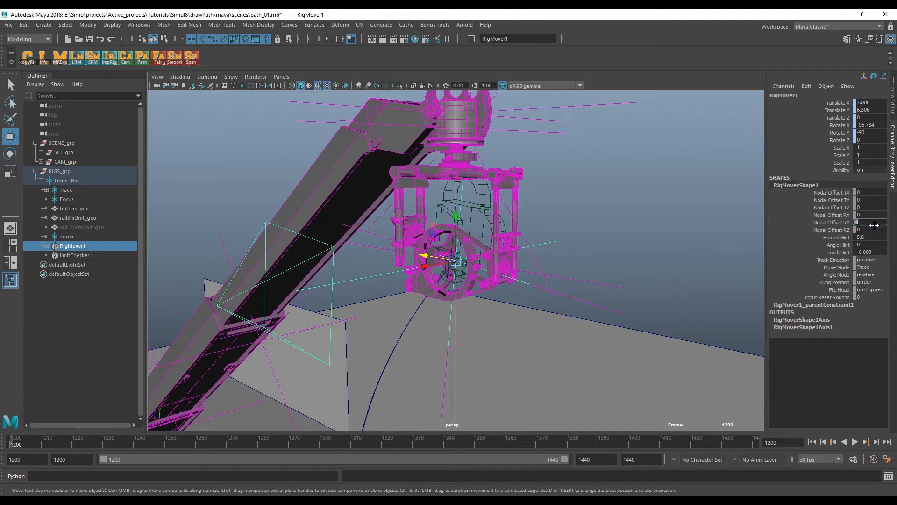
type("90")
key("Return")
left_click(879, 199)
left_click(873, 192)
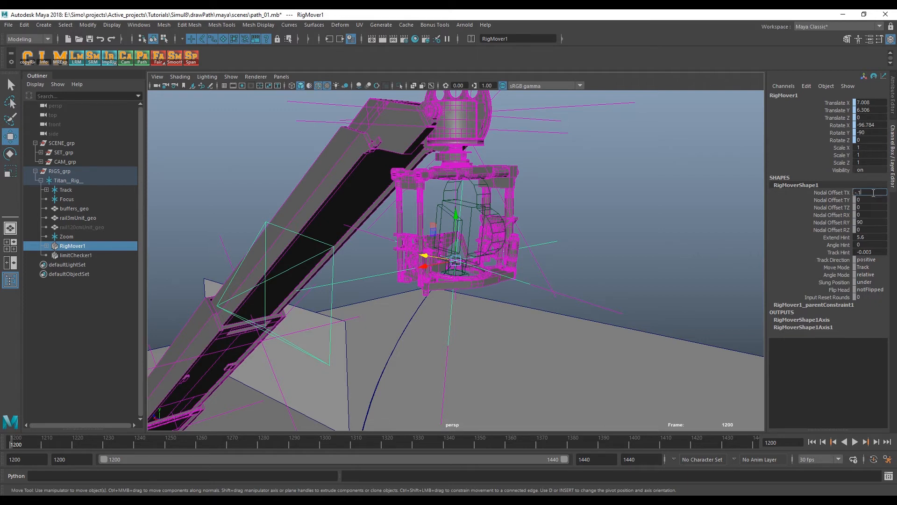
key("Return")
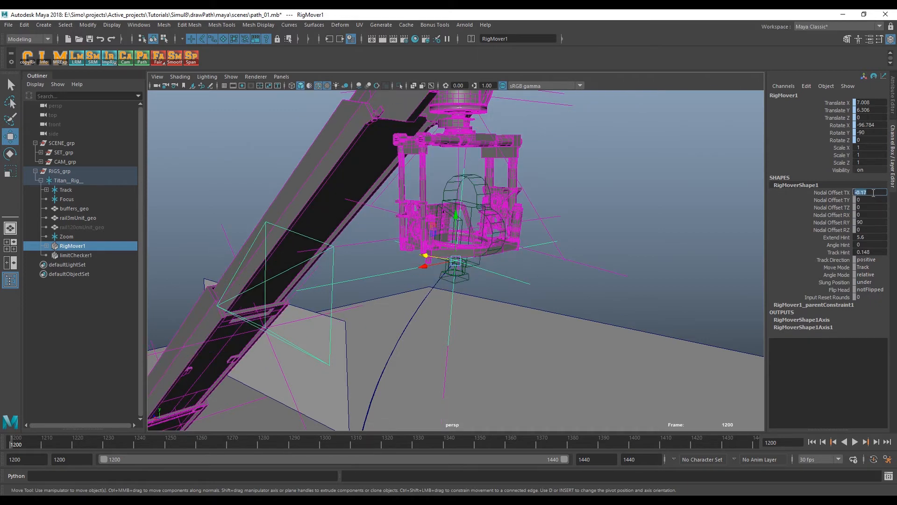
left_click_drag(498, 283, 472, 300, "alt")
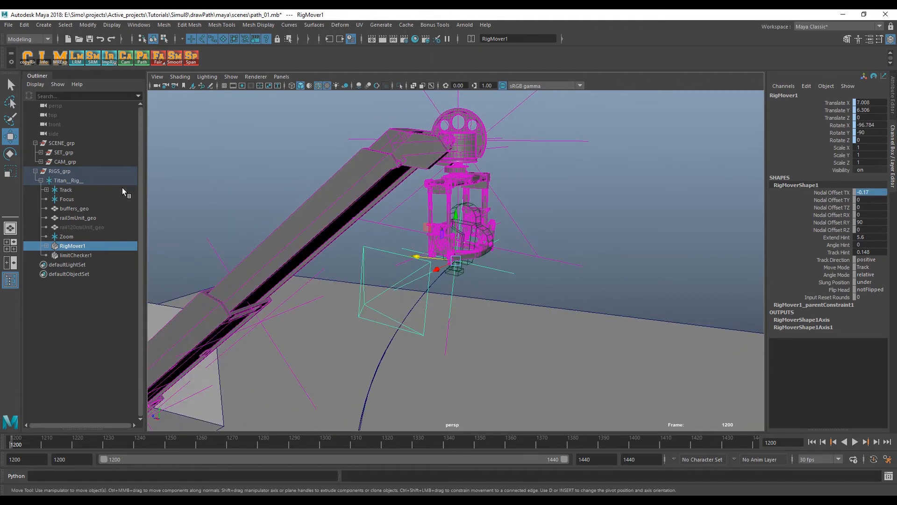
- Select up_right_cam and scrub its animation with the whole Titan rig and set in view, returning to frame 1200
key("q")
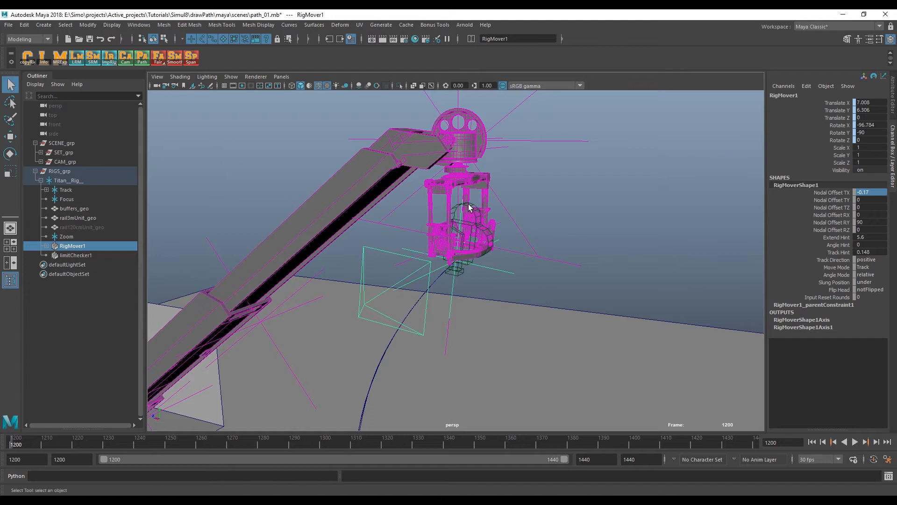
left_click(476, 209)
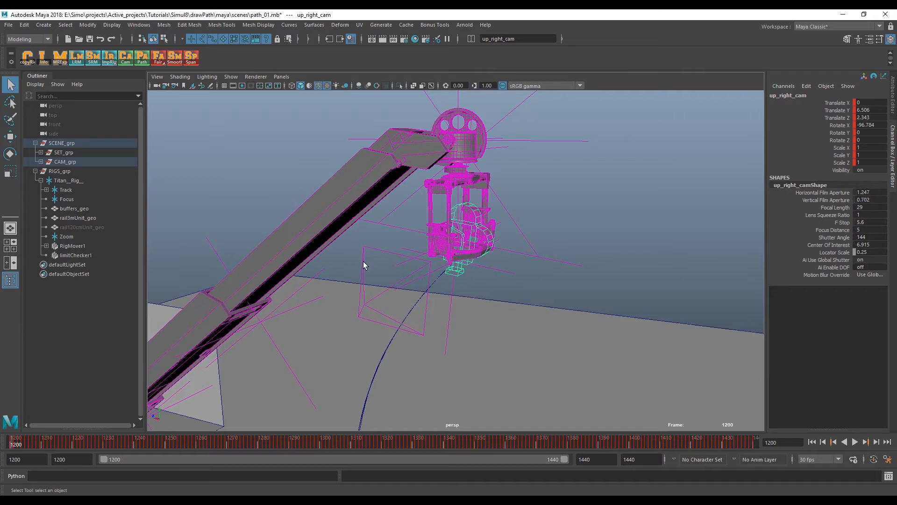
left_click_drag(403, 270, 486, 235, "alt")
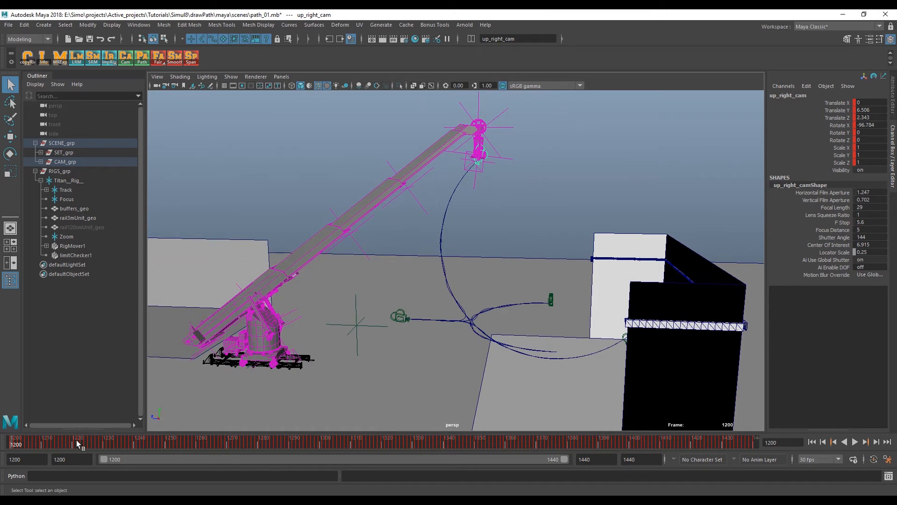
mouse_move(24, 441)
left_mouse_down()
mouse_move(176, 440)
mouse_move(16, 442)
left_mouse_up()
- Set RigMover1's Move Mode to Extend, play the animation to check the arm's motion, and return to frame 1200
left_click(79, 246)
left_click(812, 187)
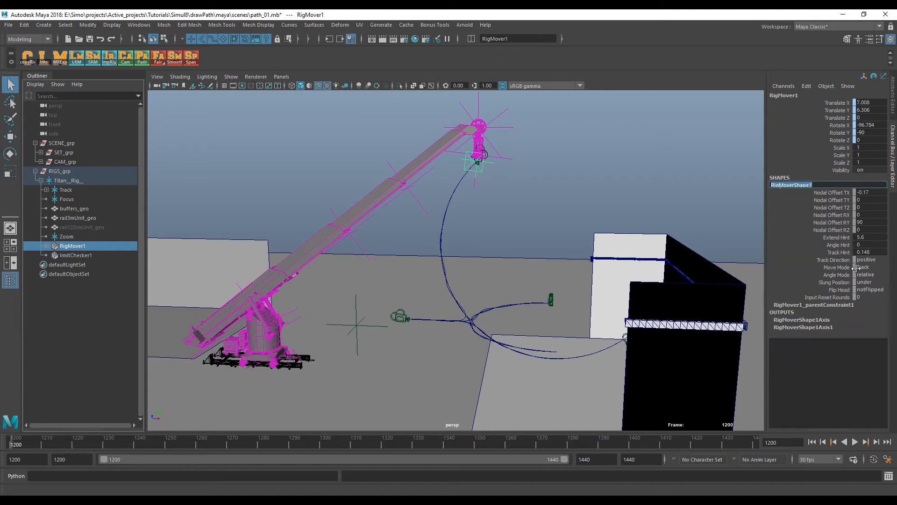
left_click(865, 267)
left_click(867, 275)
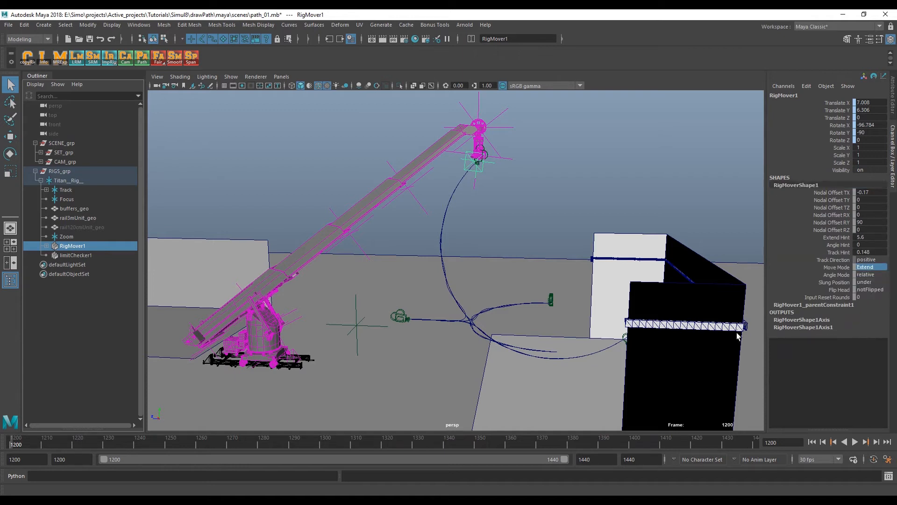
key("alt+v")
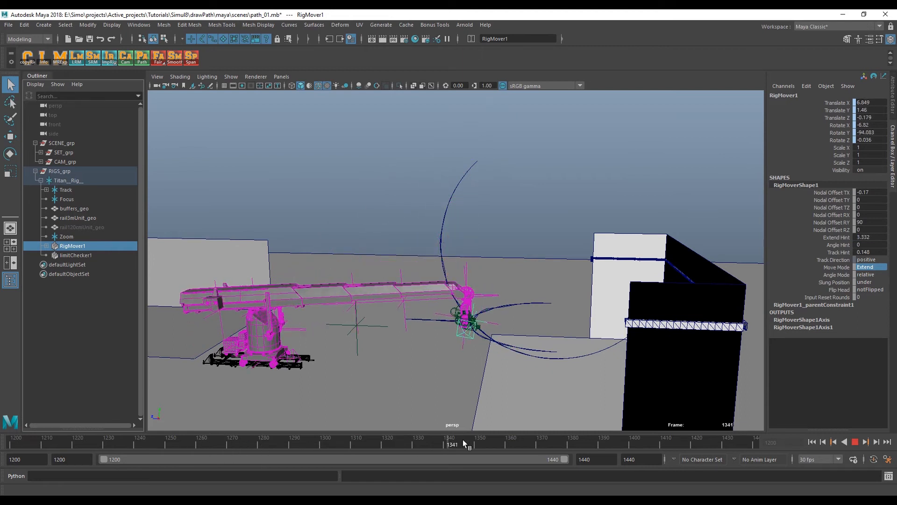
left_click_drag(578, 438, 22, 450)
- Examine limitChecker1's track, rotate, lift and extend limit attributes and play the animation through to frame 1440
left_click(122, 256)
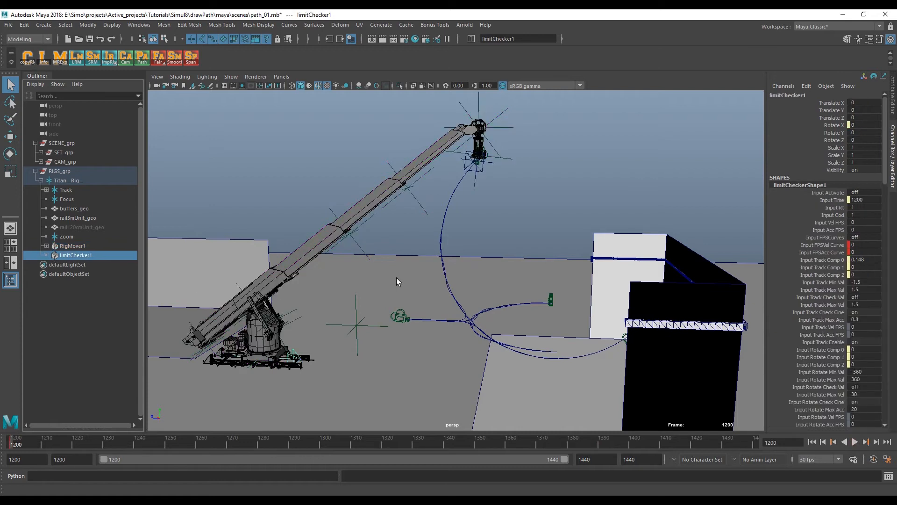
scroll(879, 297, "down", 1)
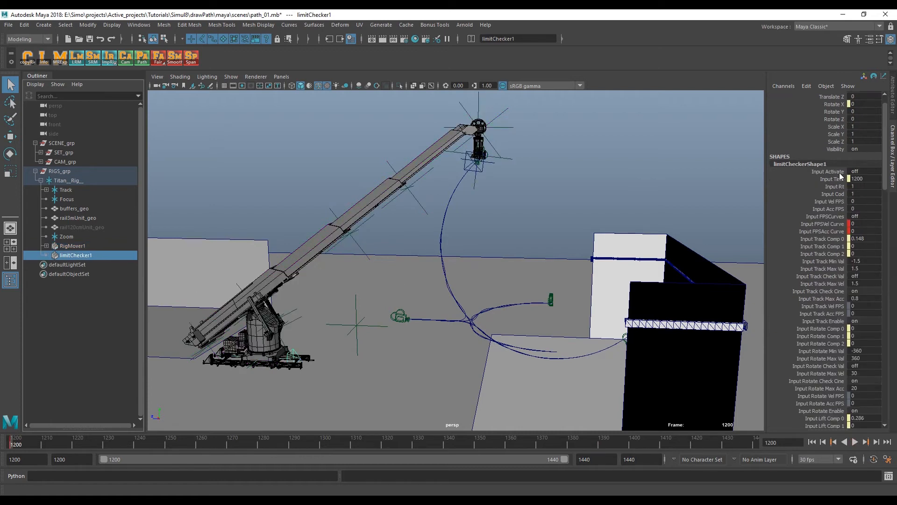
scroll(840, 177, "down", 3)
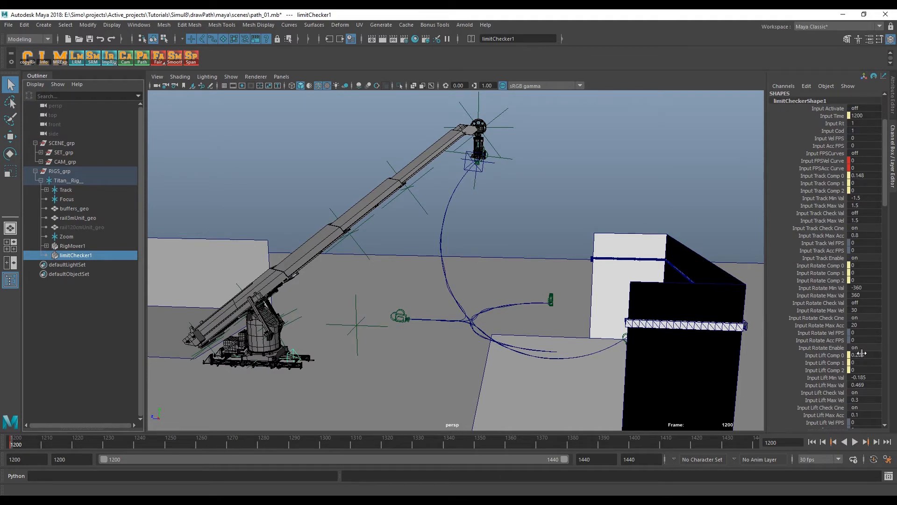
scroll(858, 346, "up", 4)
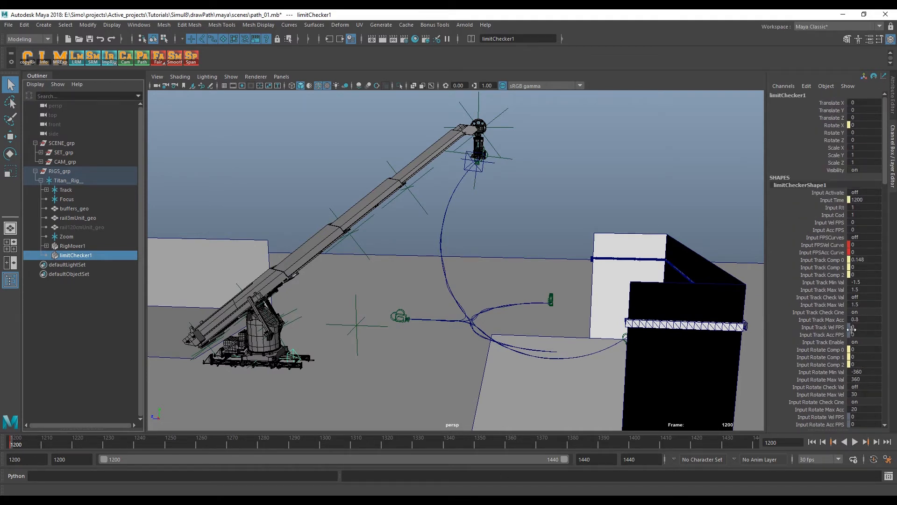
scroll(852, 329, "down", 5)
scroll(850, 398, "down", 8)
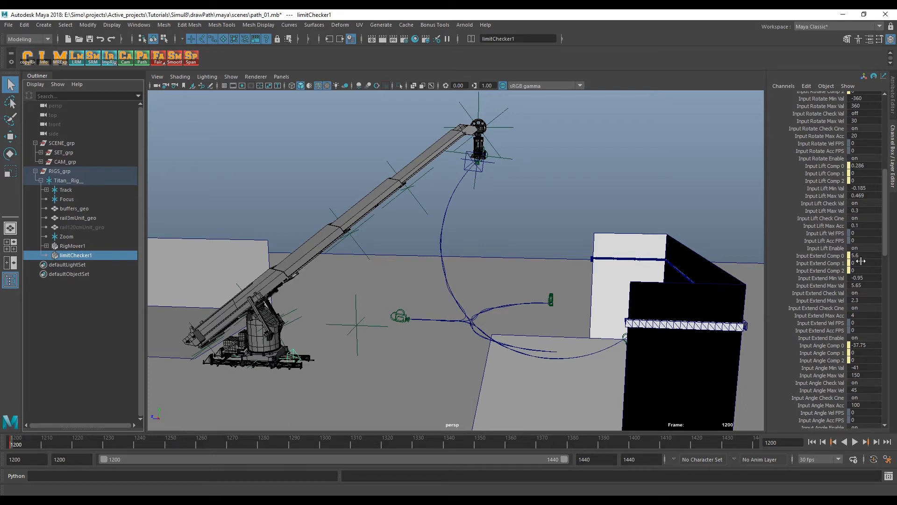
key("alt+v")
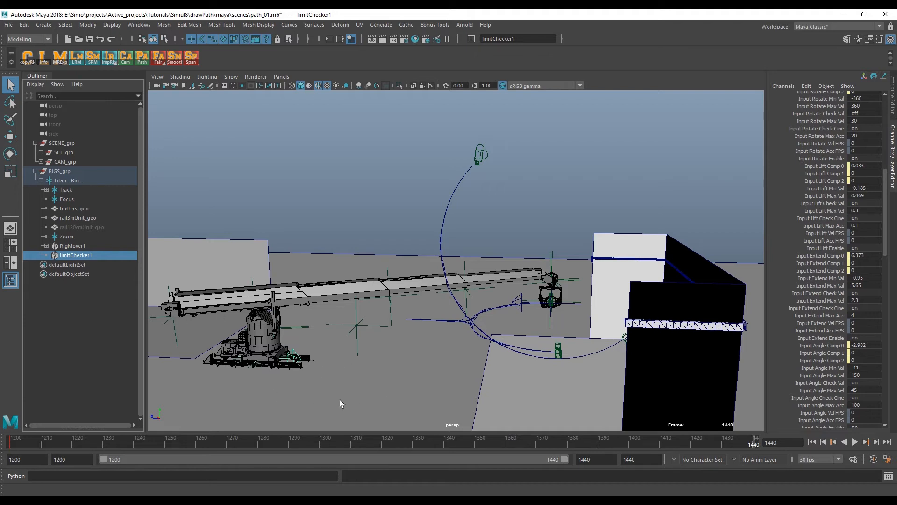
- Move Titan__Rig__ closer to the set, to about 8.95 in Translate Z
left_click_drag(365, 307, 374, 334, "alt")
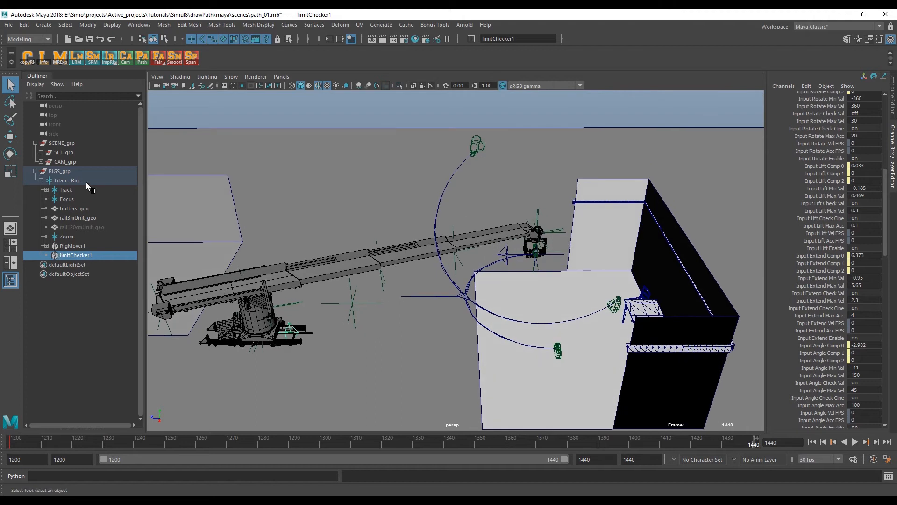
left_click(86, 182)
key("w")
left_click_drag(207, 333, 222, 334)
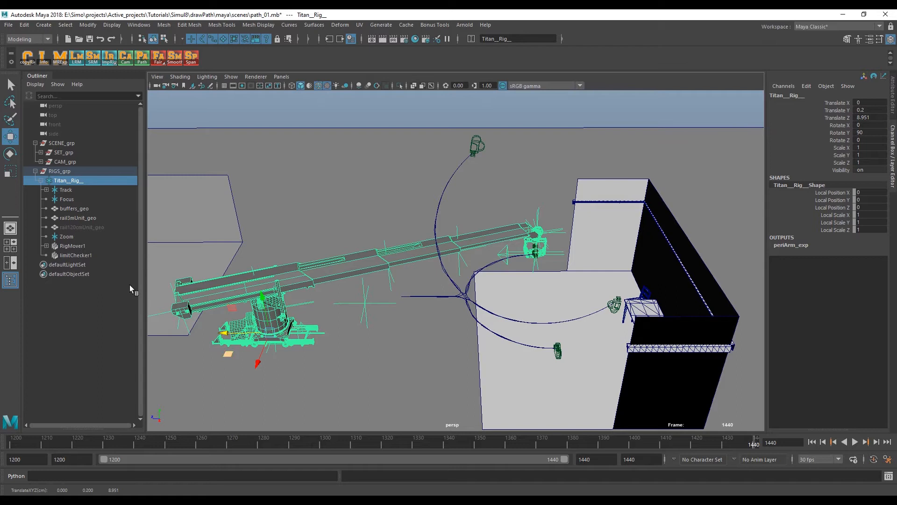
- Duplicate rail3mUnit_geo and set the copy's Translate X to 3 to extend the track
left_click(113, 246)
left_click(114, 217)
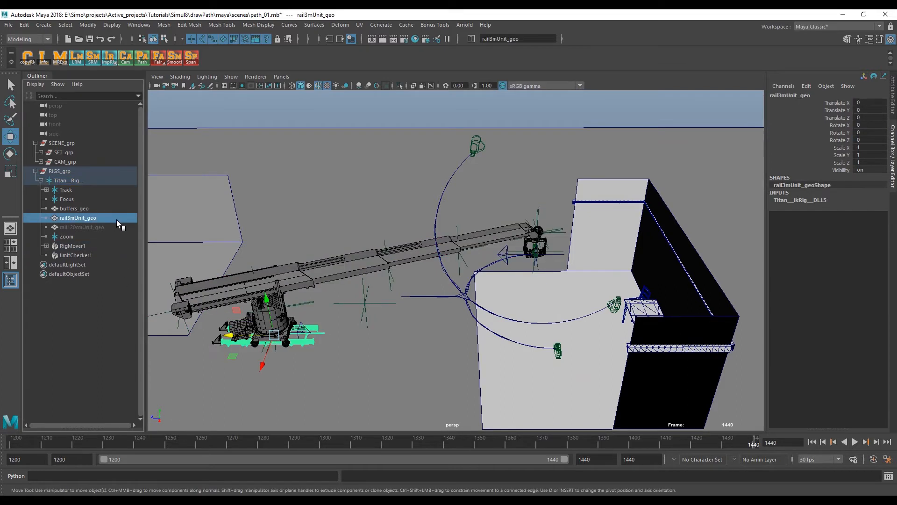
key("ctrl+d")
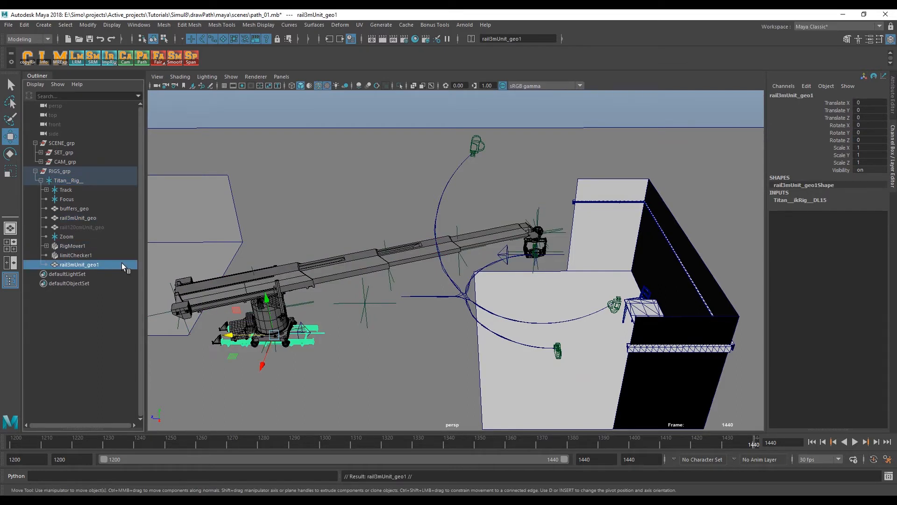
double_click(874, 100)
type("3")
key("Return")
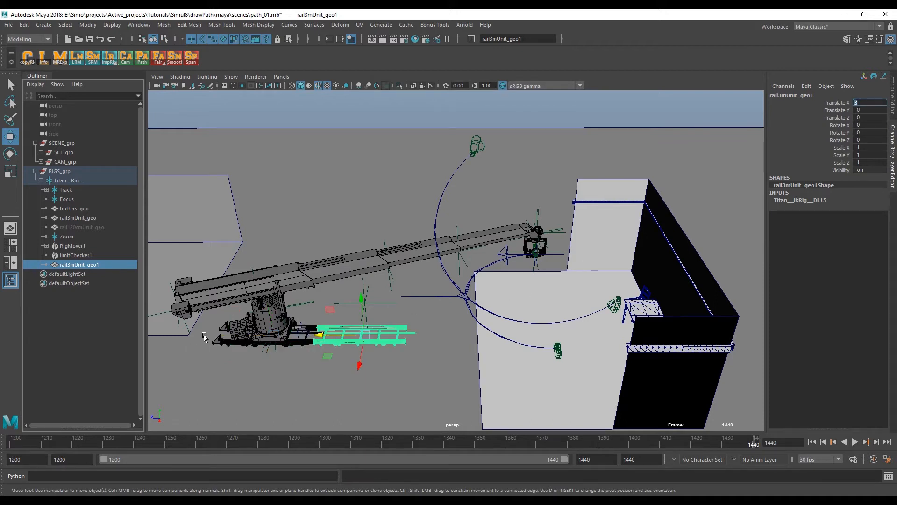
- Hide buffers_geo and add another duplicate of rail3mUnit_geo with Translate X set to -3
left_click(96, 209)
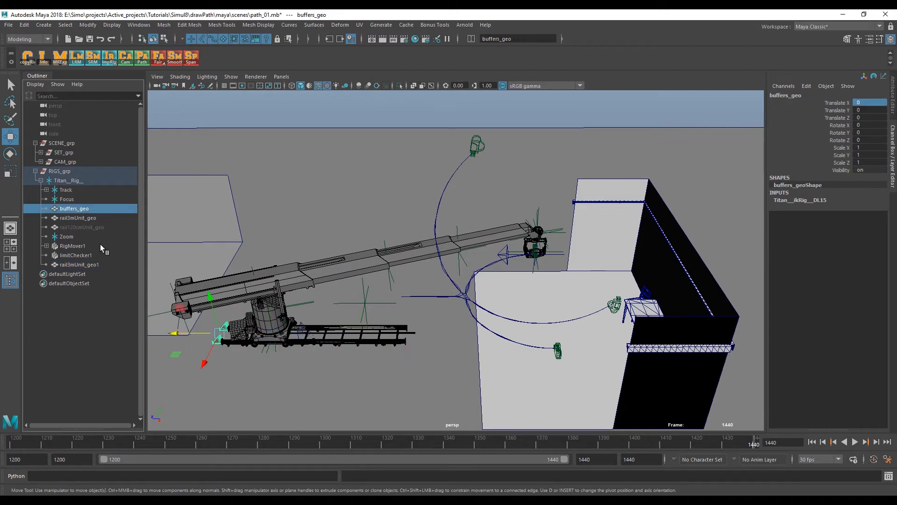
key("ctrl+h")
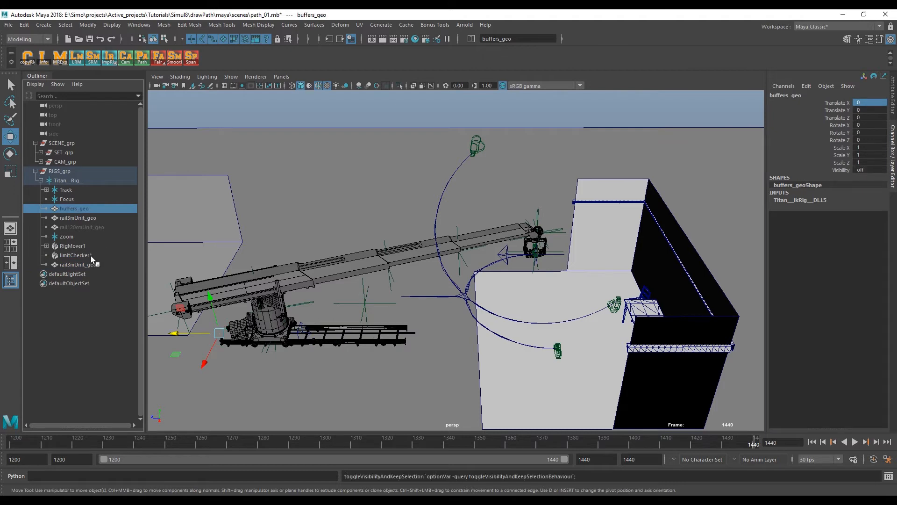
left_click(91, 217)
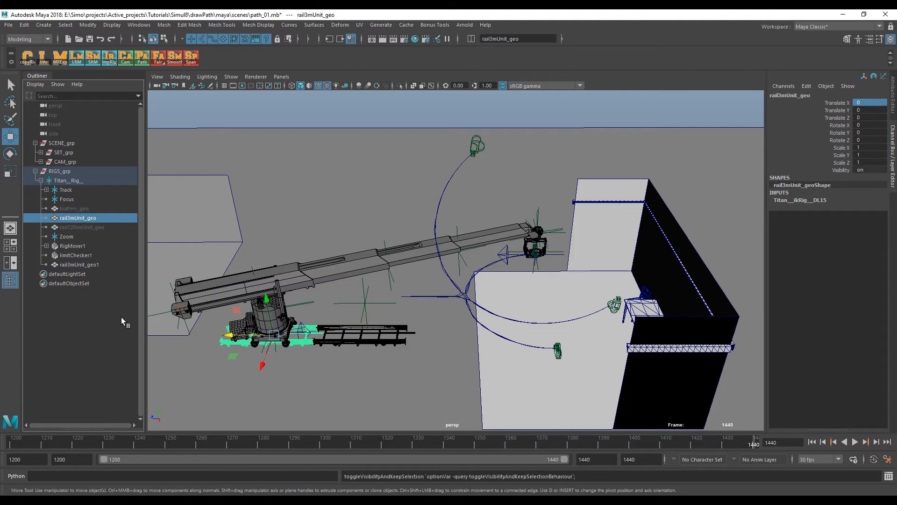
key("ctrl+d")
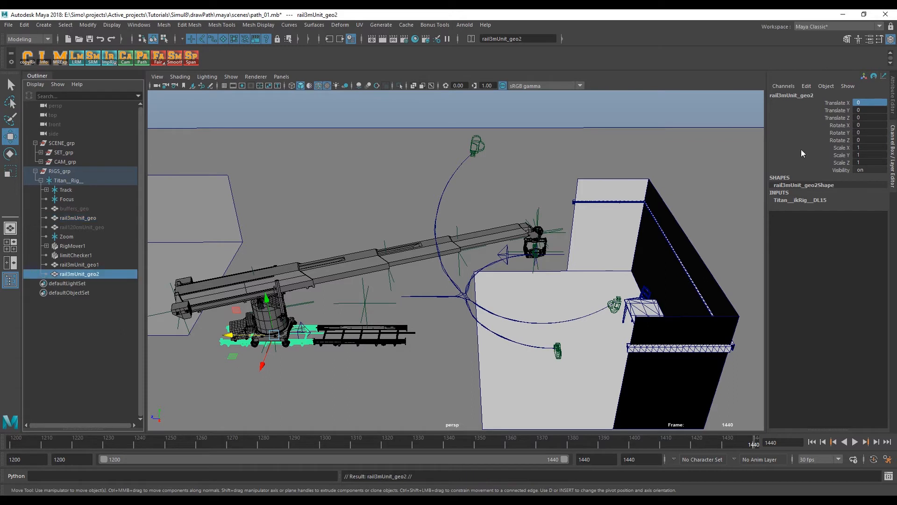
double_click(862, 104)
key("Return")
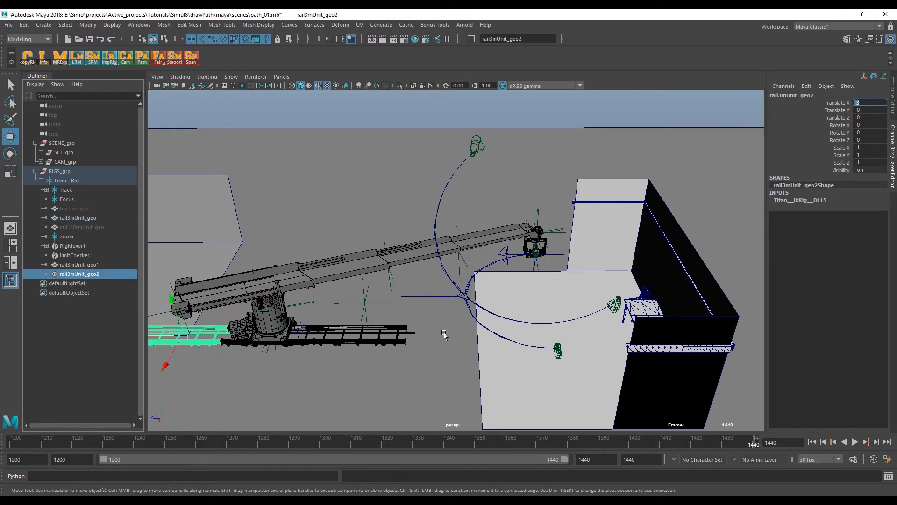
- Inspect the extended track in perspective and select rail3mUnit_geo1 and rail3mUnit_geo2 in turn to compare their positions
left_click_drag(323, 360, 285, 345, "alt")
middle_click_drag(285, 345, 331, 318, "alt")
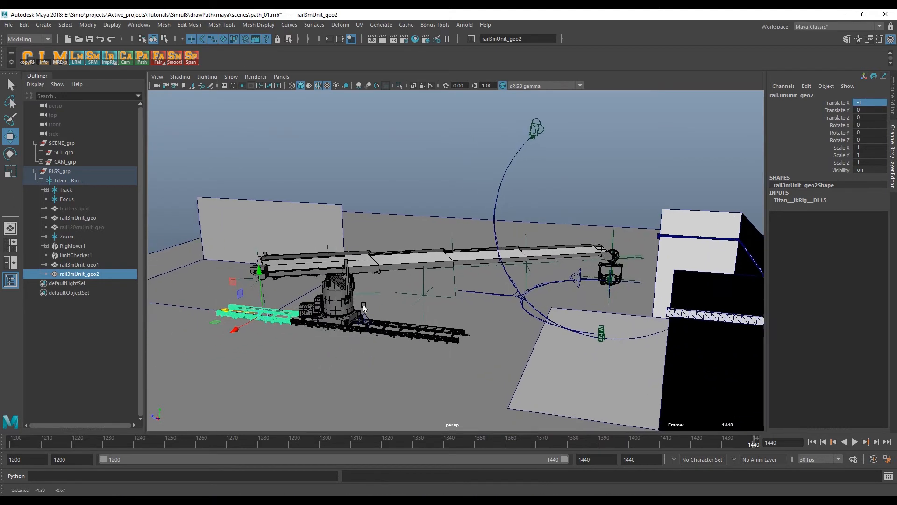
left_click_drag(331, 319, 355, 322, "alt")
left_click(83, 271)
left_click(82, 265)
left_click(82, 280)
left_click(83, 264)
left_click(85, 273)
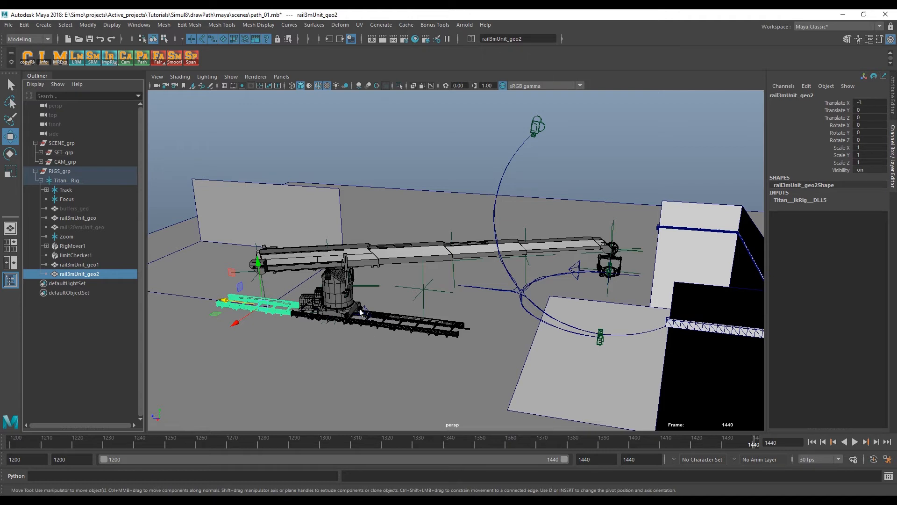
- Examine limitChecker1's Input Track Min Val, Max Val and Check Val attributes
left_click(71, 255)
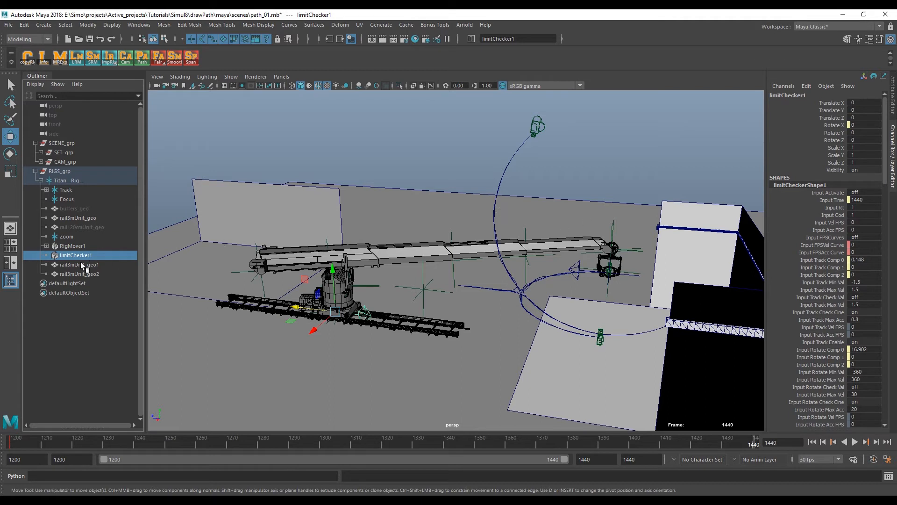
scroll(853, 304, "down", 2)
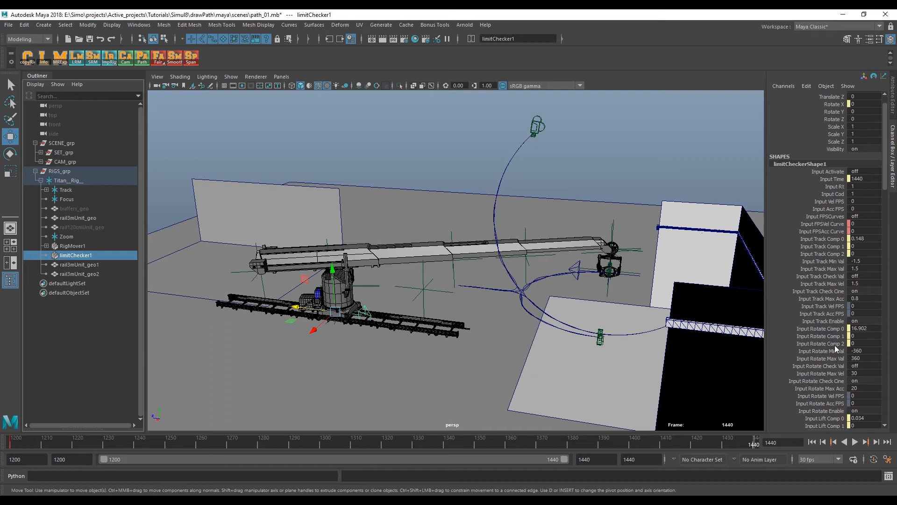
right_click(855, 278)
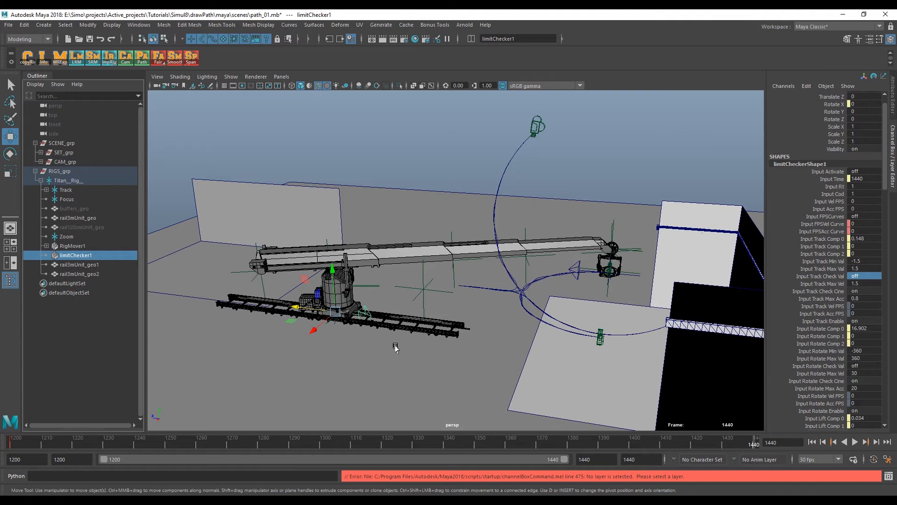
- Inspect the Titan rig, extended track and camera paths against the set in perspective and top views, returning to perspective
left_click_drag(448, 312, 458, 233, "alt")
left_click_drag(532, 322, 531, 317, "alt")
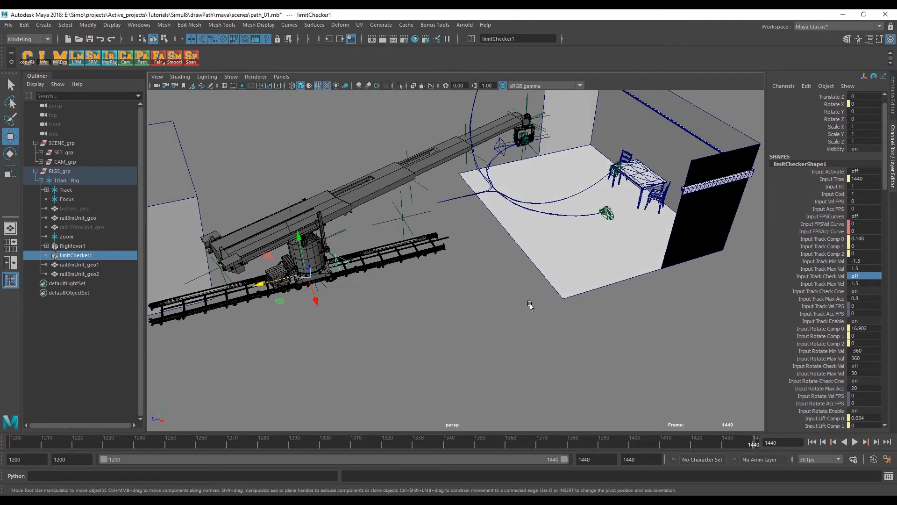
key("alt")
left_click_drag(501, 354, 489, 354, "alt")
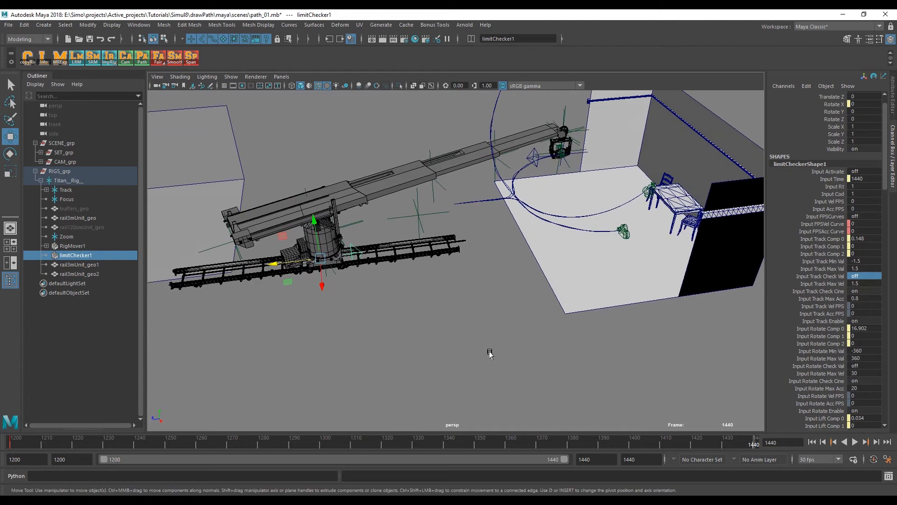
key("space")
left_click_drag(470, 279, 421, 280)
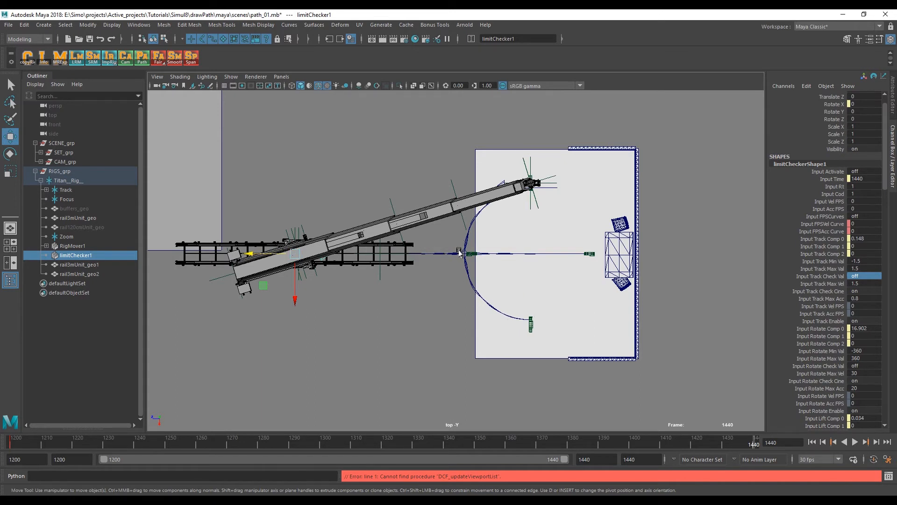
key("space")
left_click(459, 225)
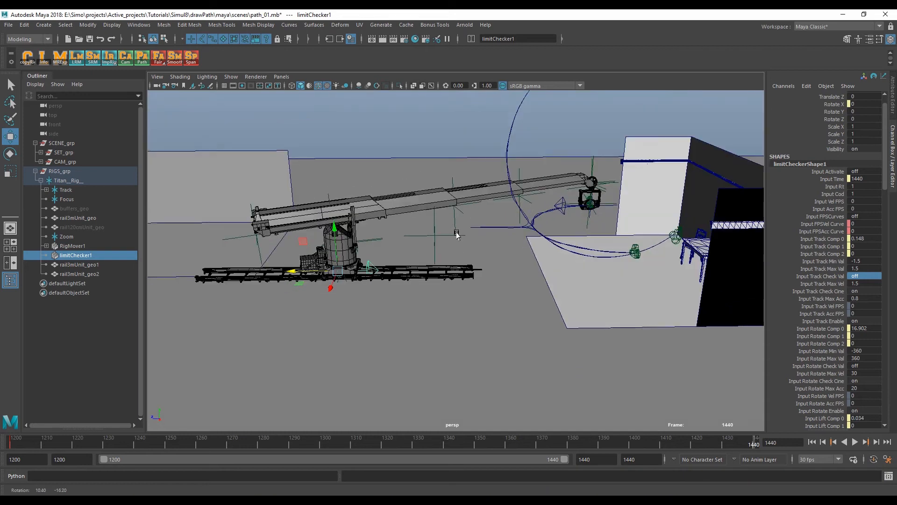
- Switch to the side view, go to frame 1200 and examine the rig head at the start of the camera path
key("space")
left_click(495, 234)
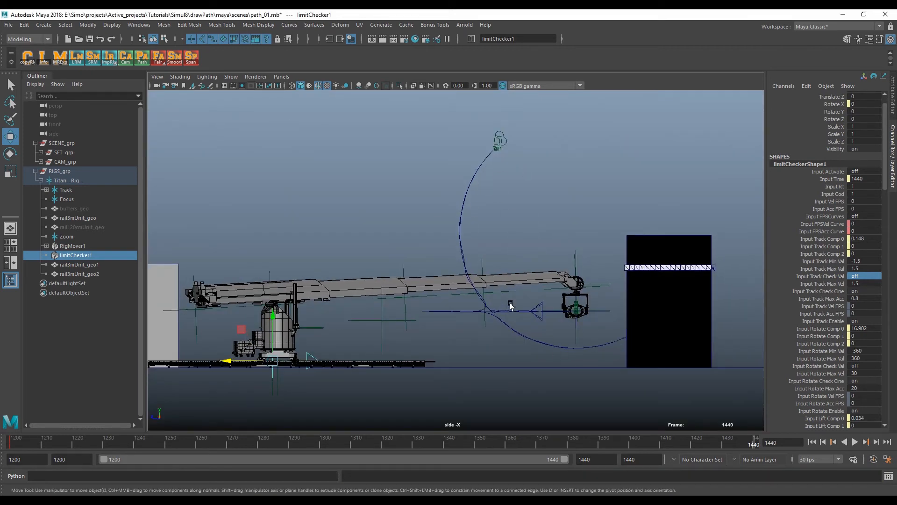
key("alt+v")
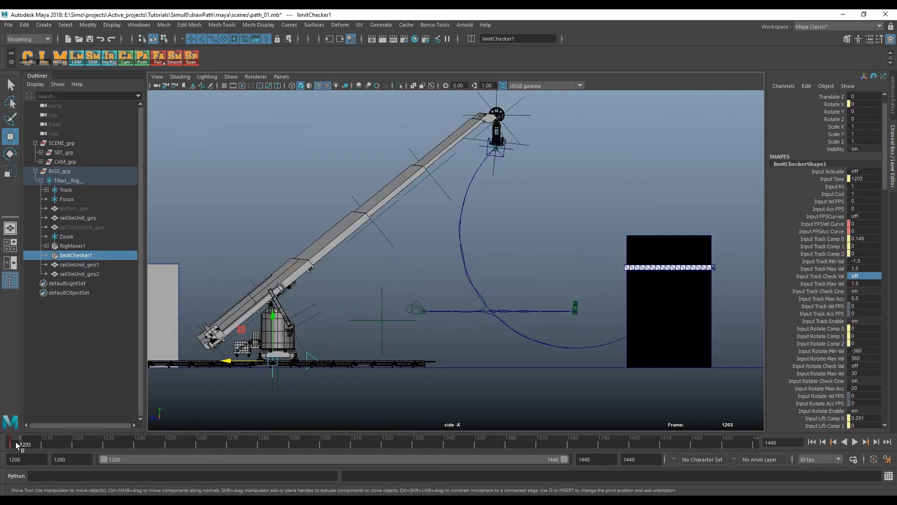
key("alt+v")
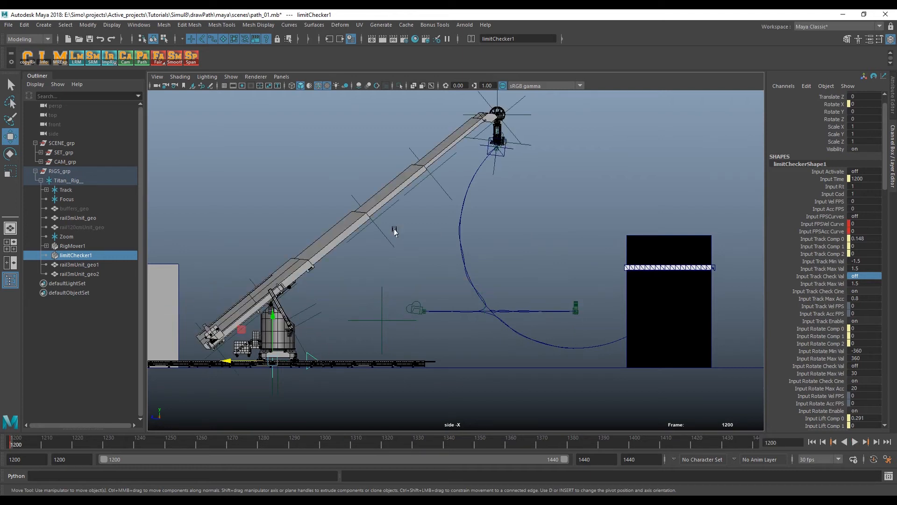
scroll(509, 204, "up", 6)
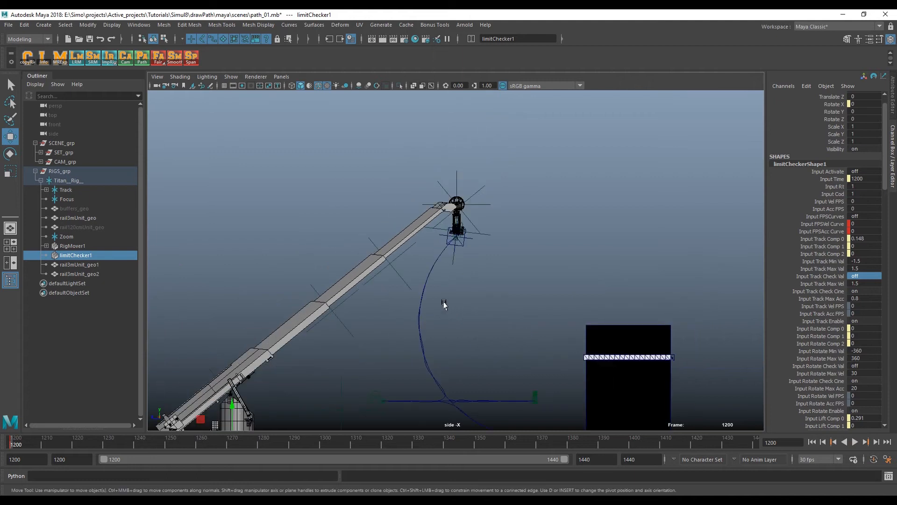
scroll(480, 240, "up", 2)
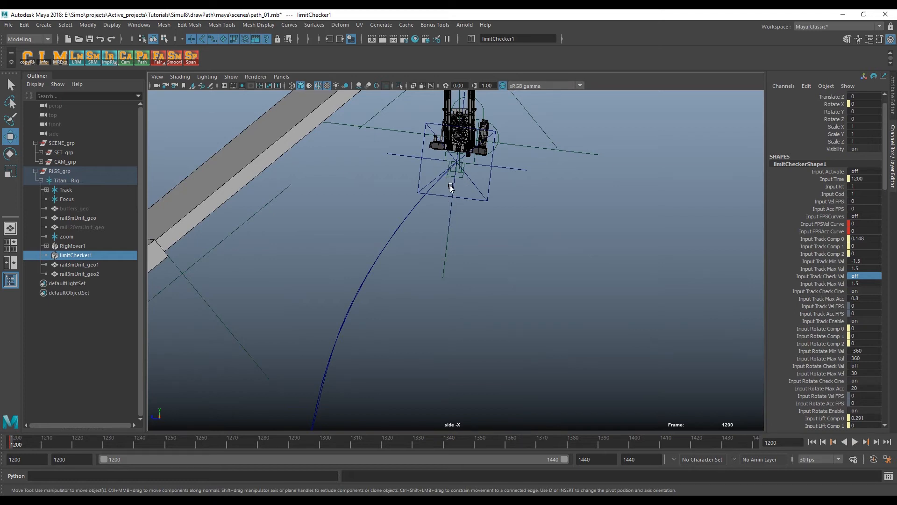
scroll(517, 254, "down", 8)
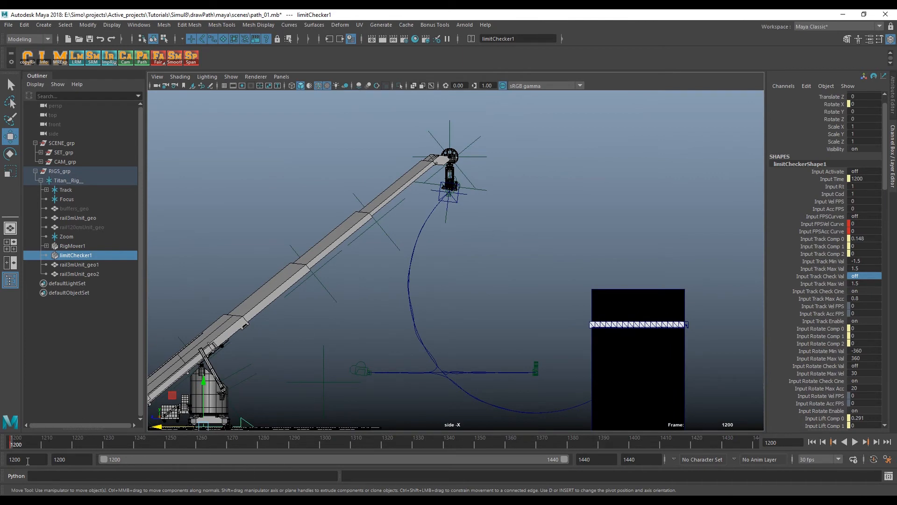
- Scrub the opening frames to frame 1217 and inspect the rig head and camera up close in the perspective view
key("alt+v")
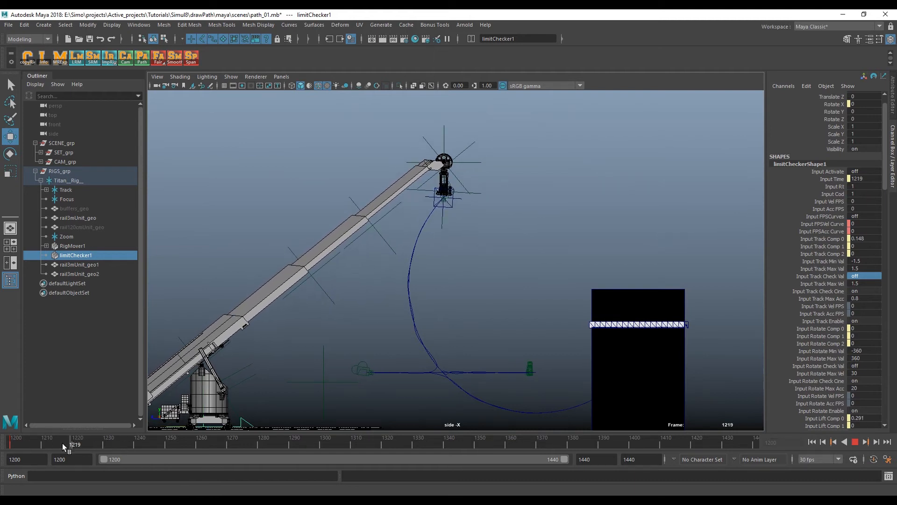
left_click_drag(129, 423, 69, 423)
right_click_drag(408, 194, 667, 197, "alt")
middle_click_drag(479, 219, 499, 419, "alt")
key("space")
left_click_drag(464, 294, 426, 339)
right_click_drag(427, 340, 523, 343, "alt")
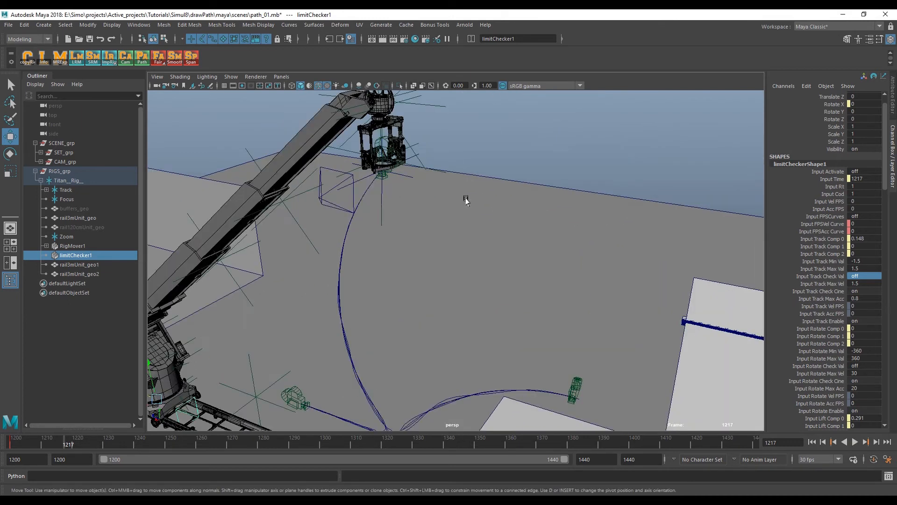
middle_click_drag(464, 199, 509, 354, "alt")
right_click_drag(509, 355, 593, 353, "alt")
middle_click_drag(486, 337, 571, 139, "alt")
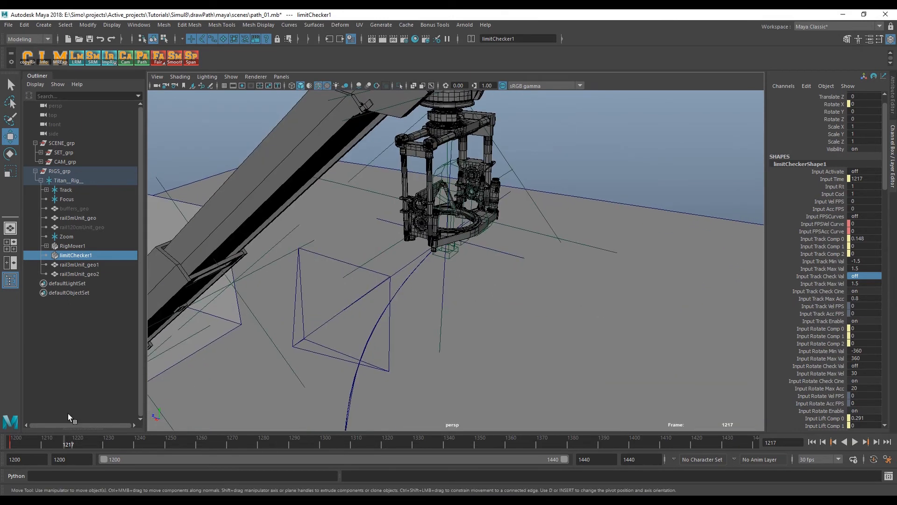
- Scrub to frame 1216 and check the arm and head pose against the camera path in perspective and side views
left_click_drag(13, 439, 65, 437)
left_click_drag(461, 307, 310, 317, "alt")
scroll(310, 316, "down", 3)
middle_click_drag(311, 316, 383, 226, "alt")
scroll(457, 290, "down", 5)
left_click_drag(383, 226, 456, 337, "alt")
key("space")
key("a")
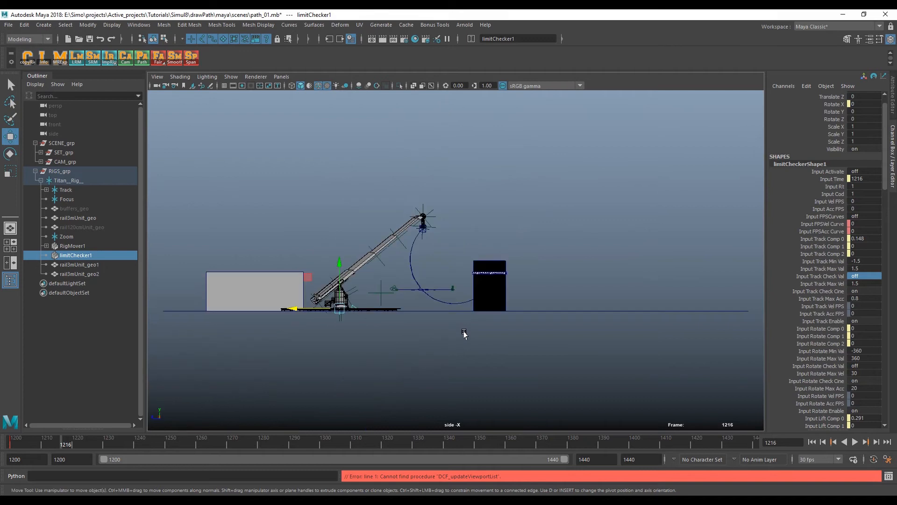
middle_click_drag(465, 326, 475, 314, "alt")
scroll(569, 292, "up", 4)
scroll(366, 299, "up", 1)
middle_click_drag(437, 287, 566, 297, "alt")
scroll(575, 273, "up", 3)
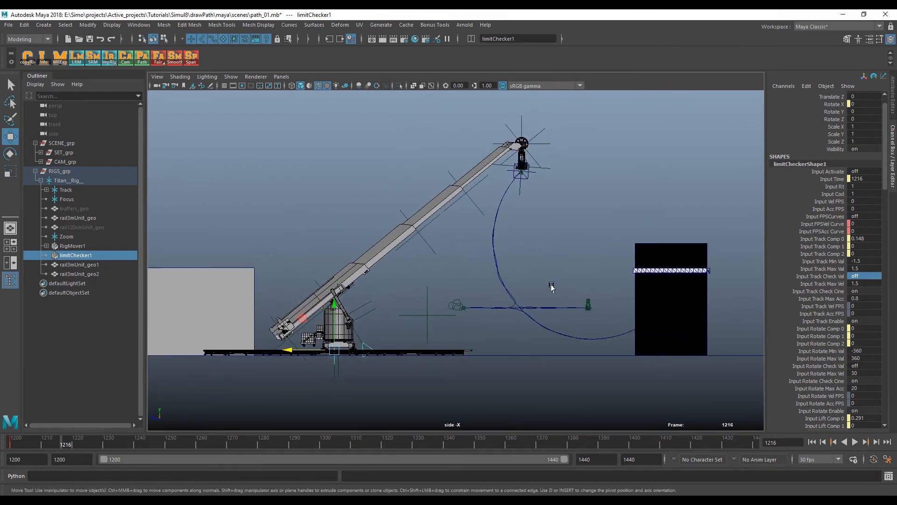
- Set the Angle Hint on RigMover1's shape to 105.1 and key it at frame 1216
left_click(74, 246)
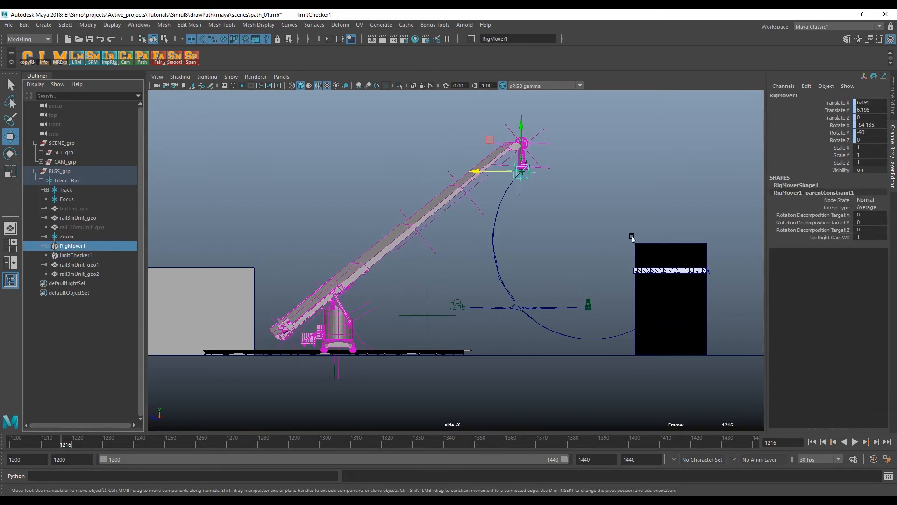
left_click(798, 186)
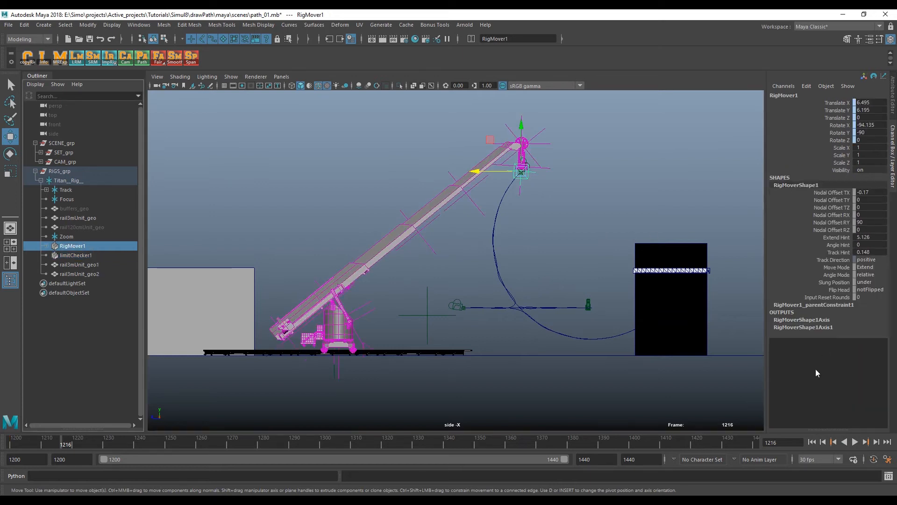
left_click(842, 245)
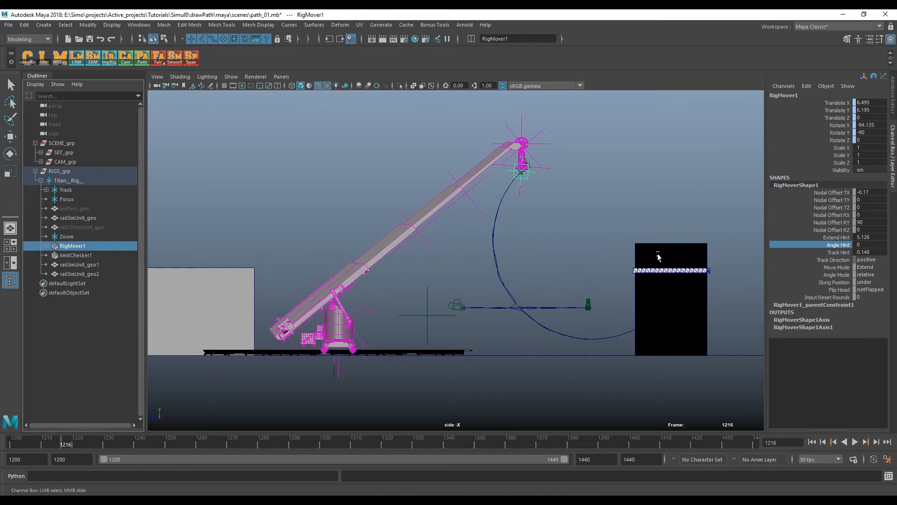
middle_click_drag(520, 268, 638, 233)
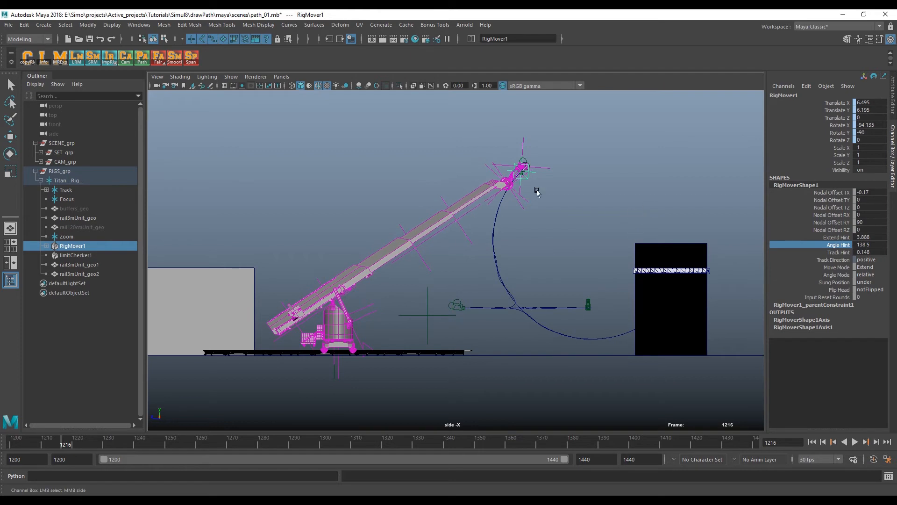
right_click_drag(398, 206, 649, 215, "alt")
middle_click_drag(639, 190, 590, 191, "alt")
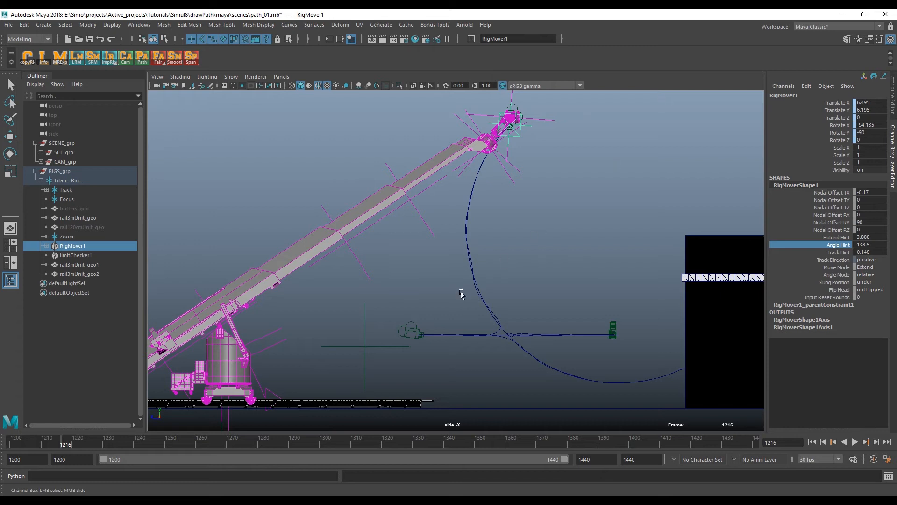
middle_click_drag(525, 263, 368, 229)
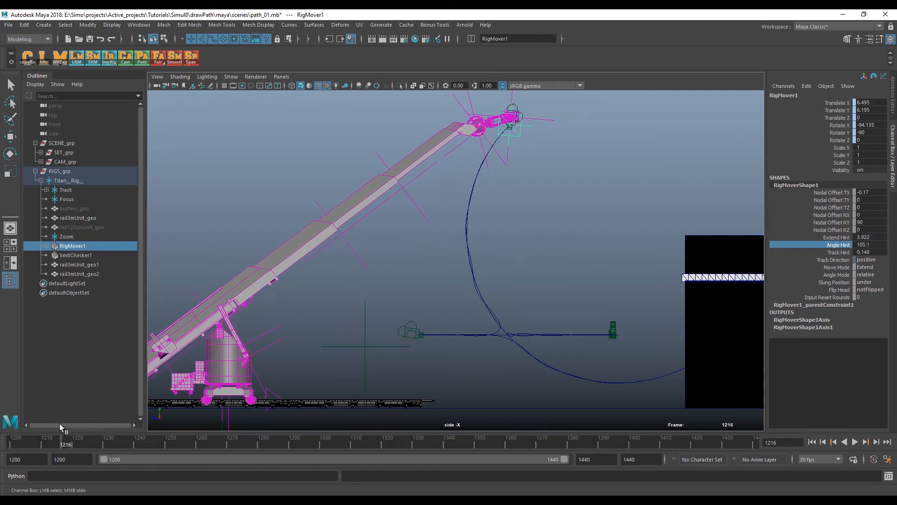
right_click(840, 246)
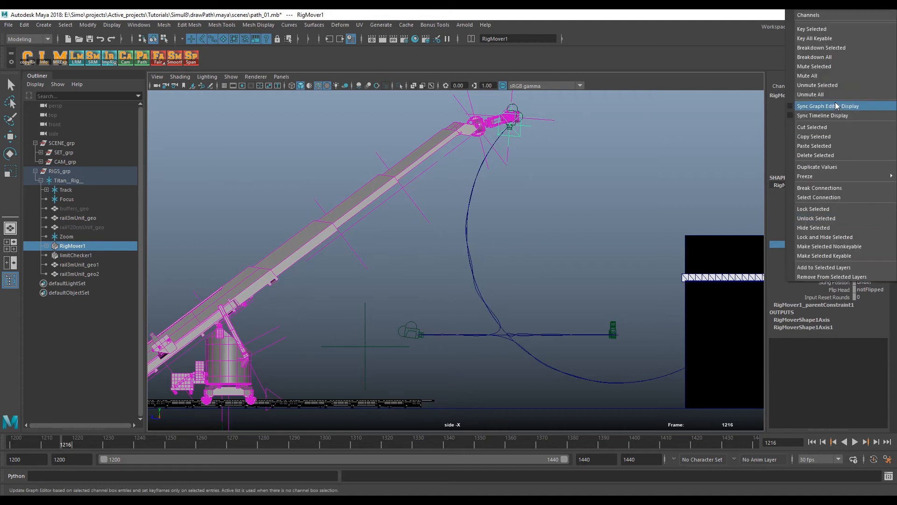
left_click(825, 19)
- Go to frame 1321 and try an unkeyed Angle Hint of 130.8 on RigMover1
left_click_drag(66, 443, 385, 467)
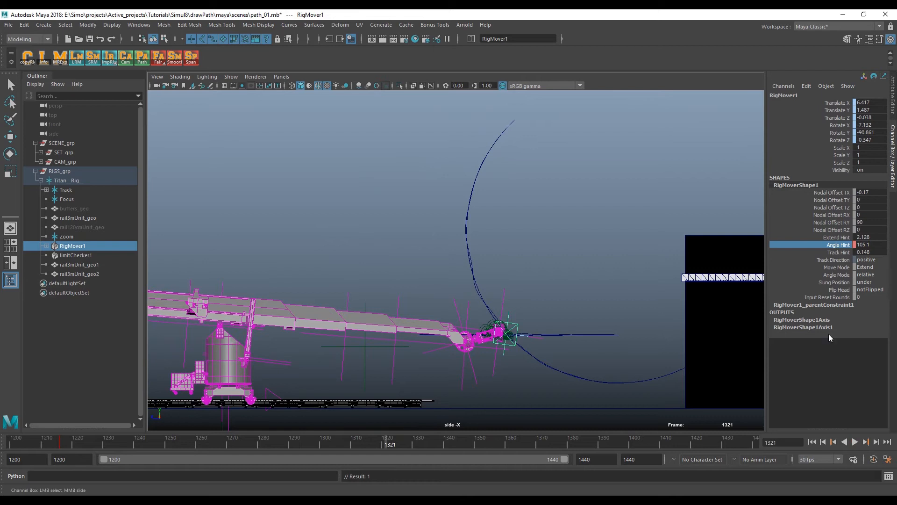
middle_click_drag(542, 376, 484, 394)
middle_click_drag(546, 394, 600, 399)
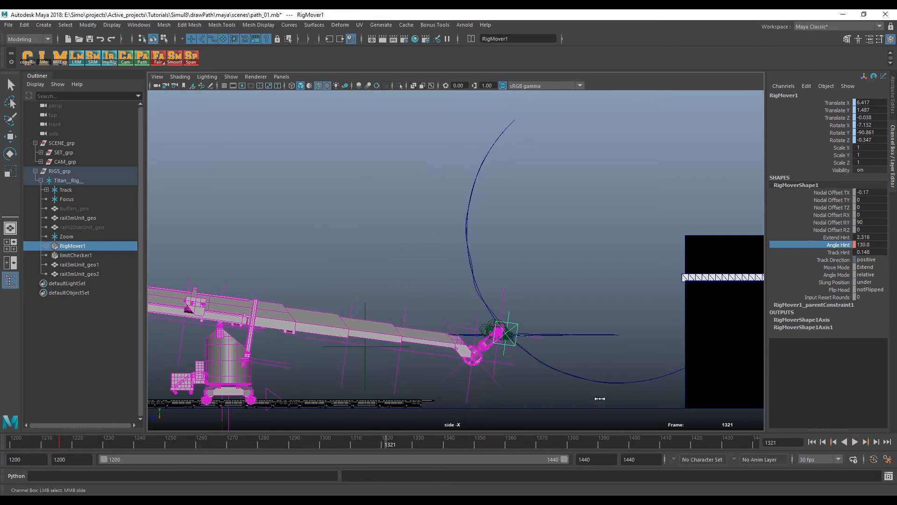
- Scrub through the rig animation in side and perspective views, stopping at frame 1235 to inspect the arm and track
left_click_drag(212, 447, 381, 453)
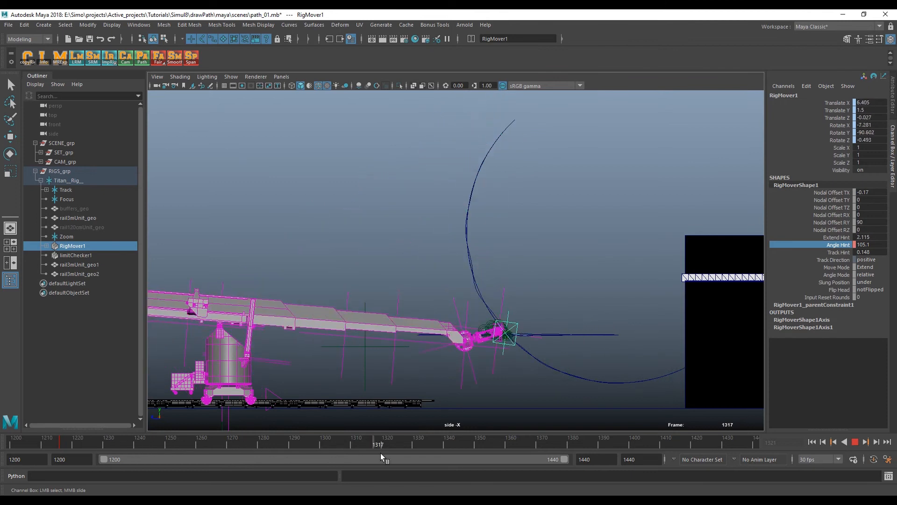
mouse_move(474, 453)
left_mouse_down()
mouse_move(664, 453)
mouse_move(469, 452)
left_mouse_up()
key("space")
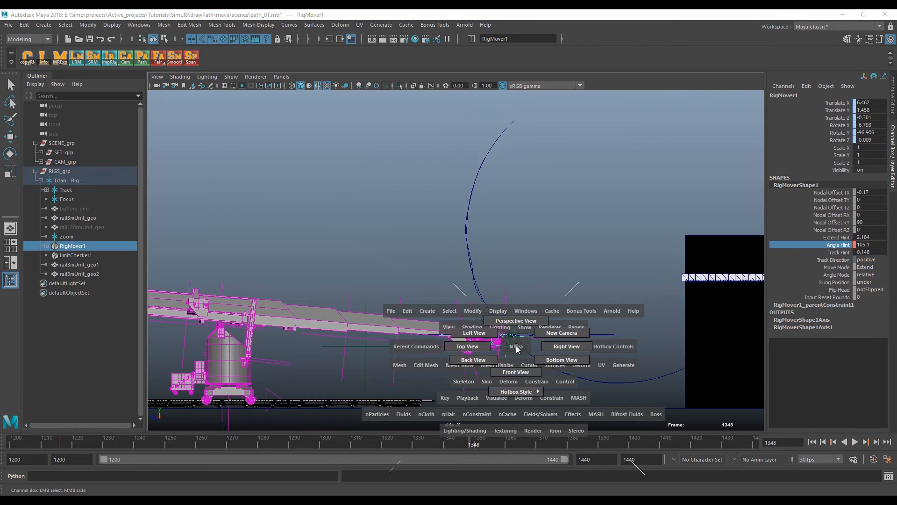
left_click_drag(517, 331, 543, 390, "alt")
left_click_drag(473, 441, 112, 422)
left_click_drag(439, 352, 366, 331, "alt")
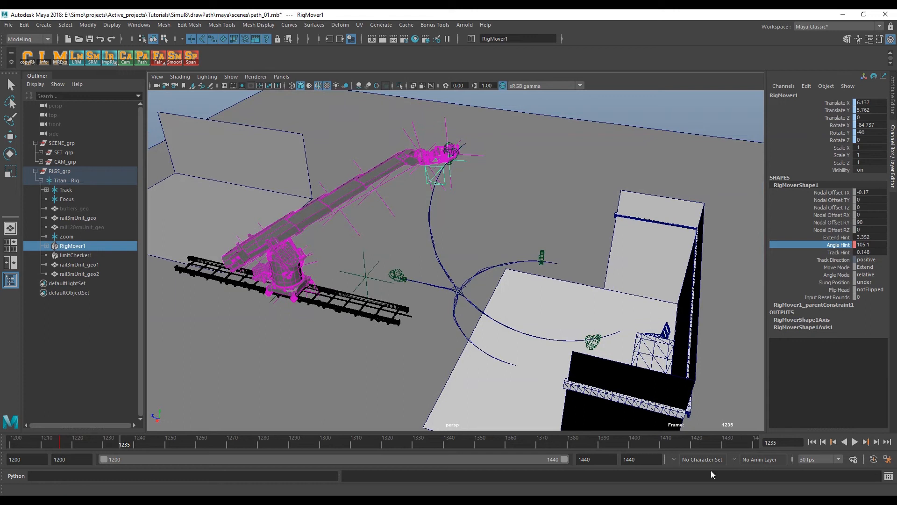
left_click_drag(452, 334, 432, 303, "alt")
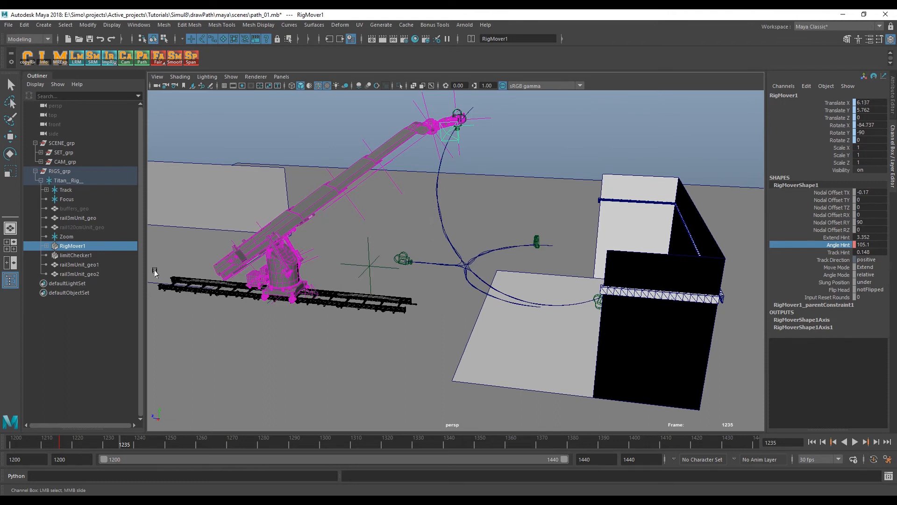
- In the top view, try rotating Titan__Rig__ about Y to 106.2 degrees
key("space")
left_click_drag(451, 238, 406, 209)
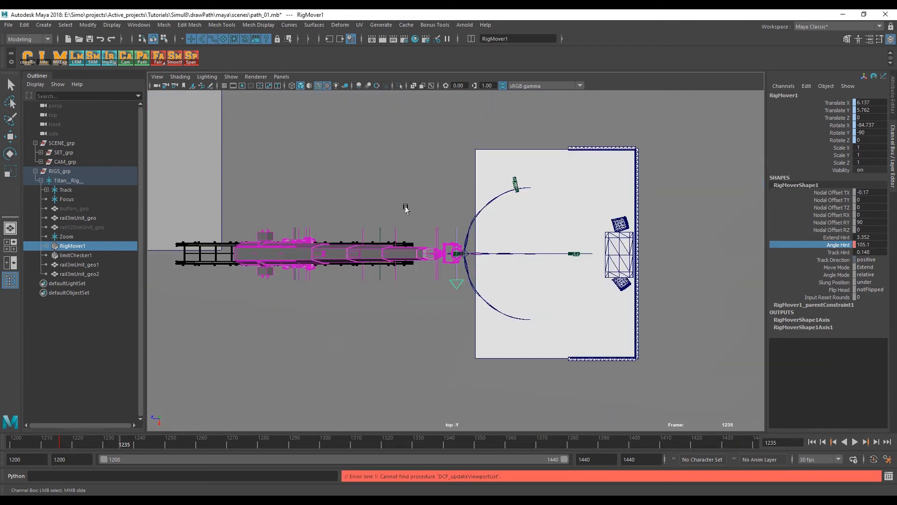
left_click(108, 181)
key("w")
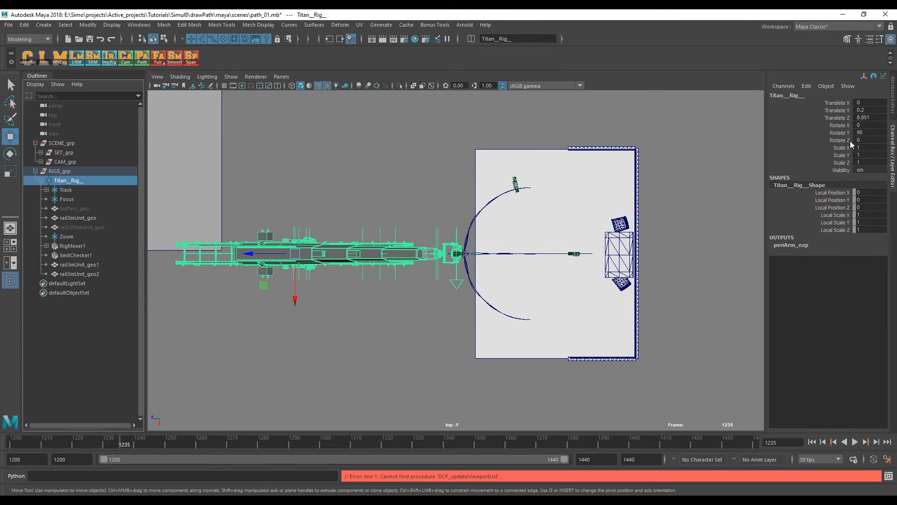
left_click(855, 131)
key("e")
middle_click_drag(561, 240, 603, 239)
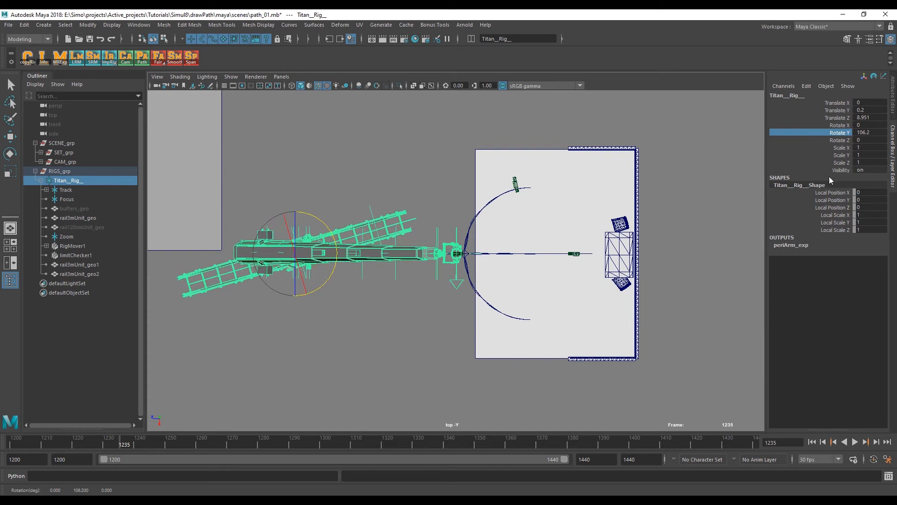
- Try Titan__Rig__ with Rotate Y at 0, then restore Rotate Y to 90
double_click(866, 134)
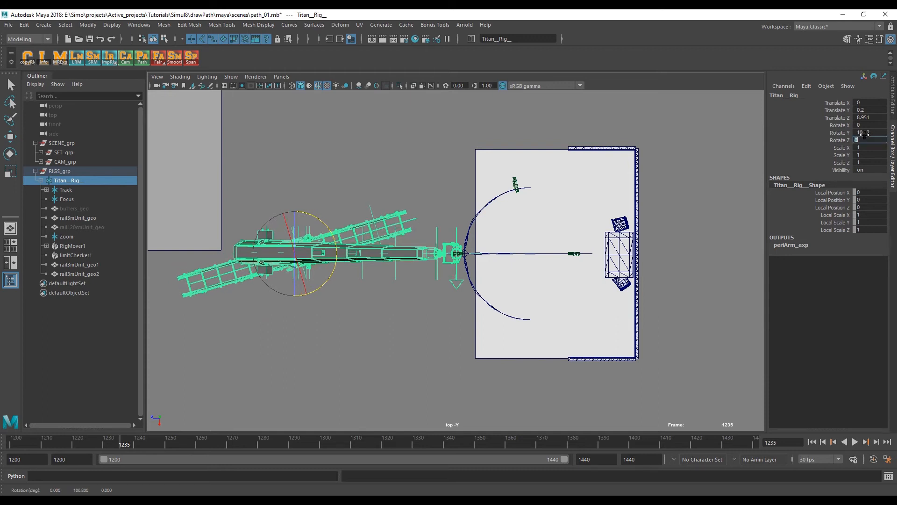
type("0")
key("Return")
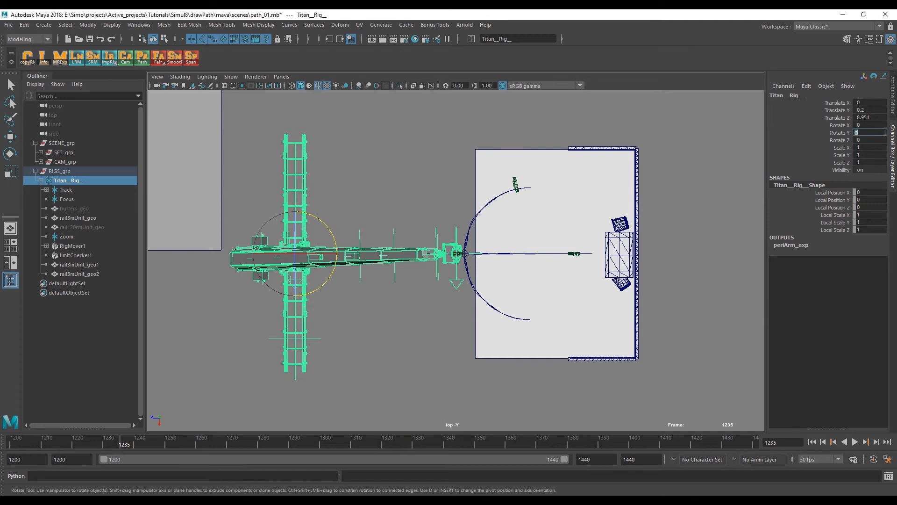
type("90")
key("Return")
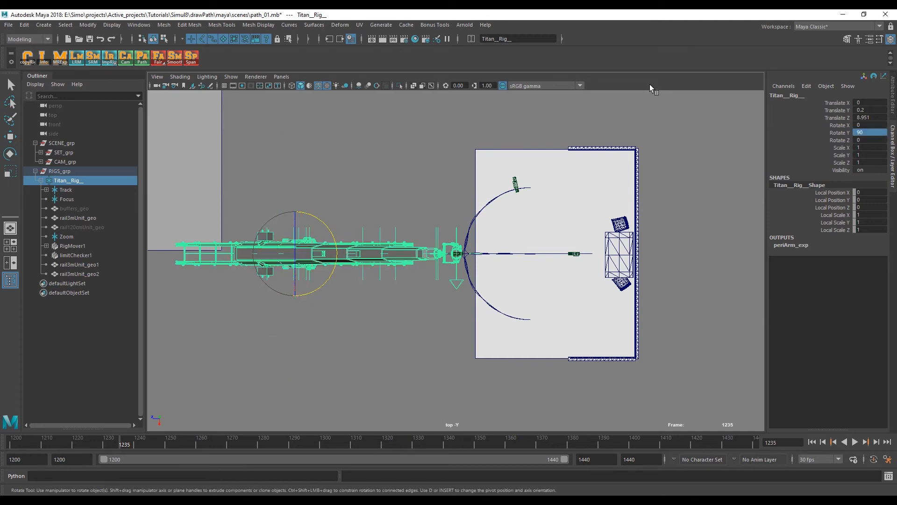
- Select RigMover1 and key its Angle Hint at frame 1235
scroll(418, 262, "up", 1)
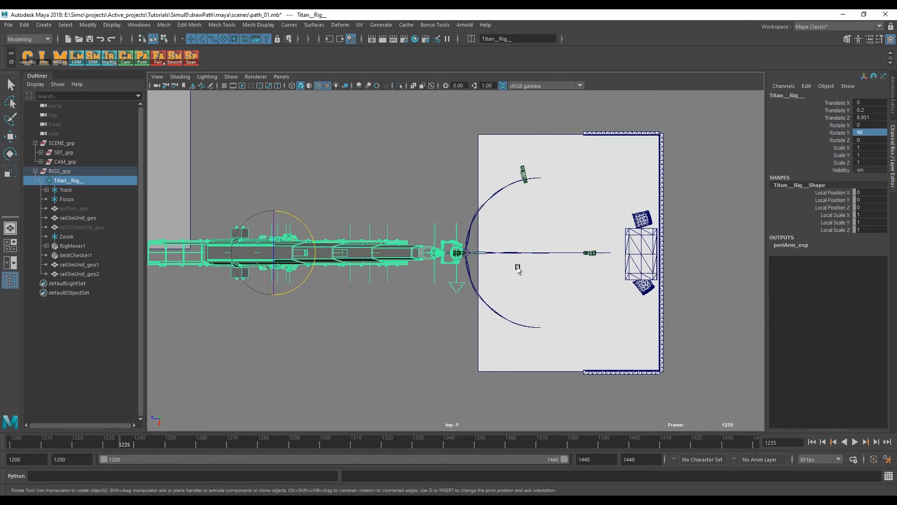
left_click(72, 245)
key("w")
double_click(819, 185)
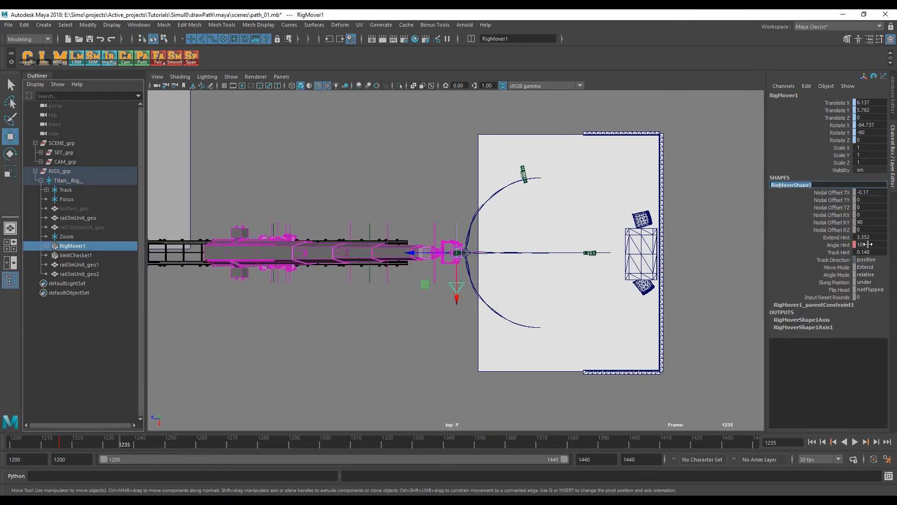
double_click(874, 222)
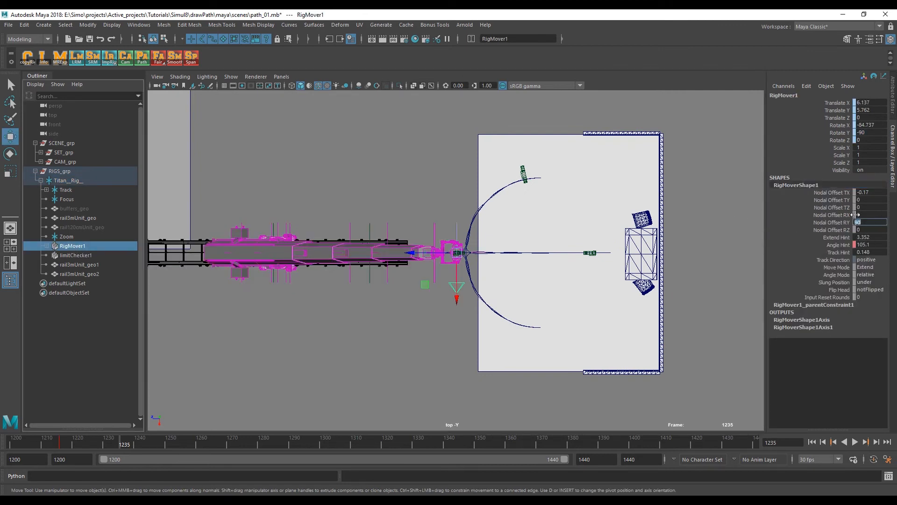
left_click(835, 244)
right_click(835, 245)
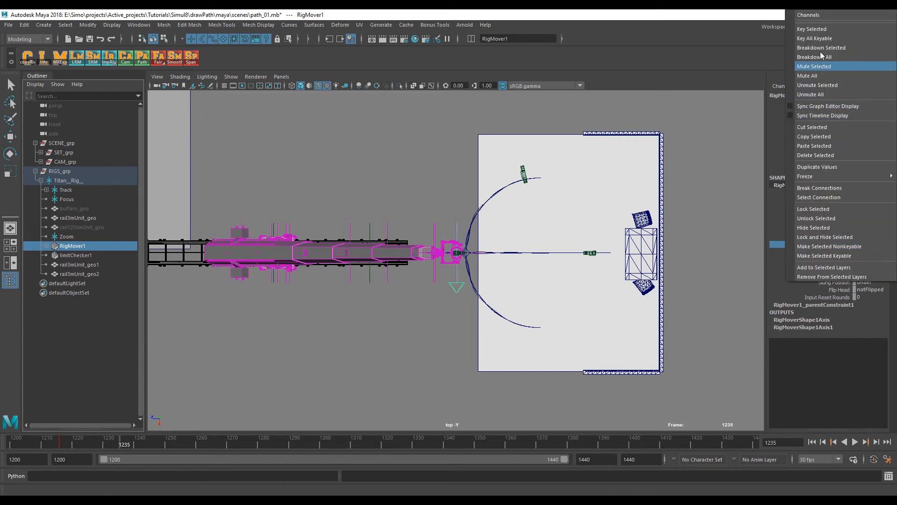
left_click(821, 29)
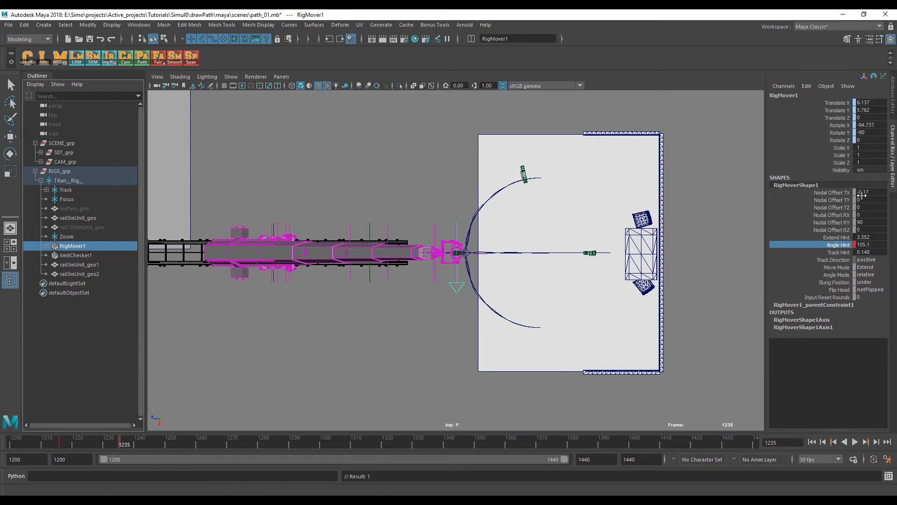
- Break the Angle Hint connection on RigMover1 and set its Angle Hint to 0
right_click(842, 247)
left_click(842, 187)
double_click(863, 245)
type("0")
key("Return")
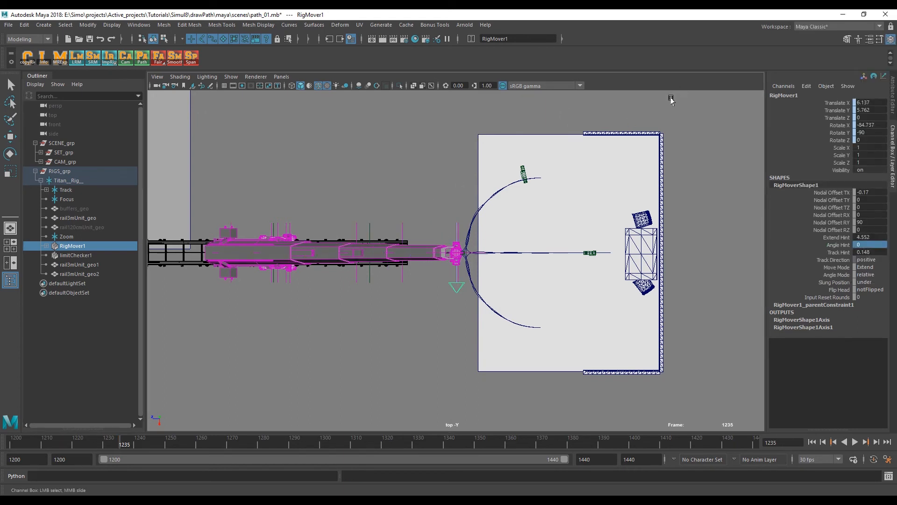
- Create a locator at the scene origin and rename it rigOffset_loc
key("space")
key("3")
left_click(459, 173)
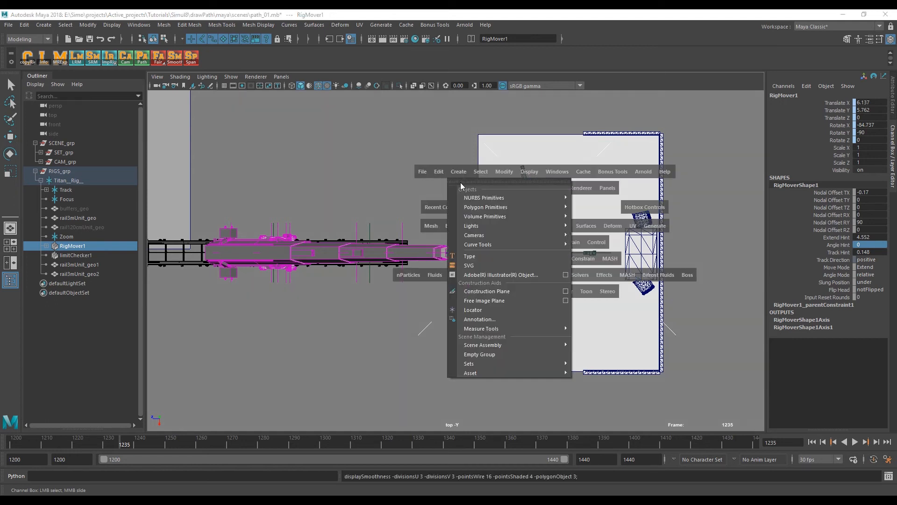
left_click(477, 312)
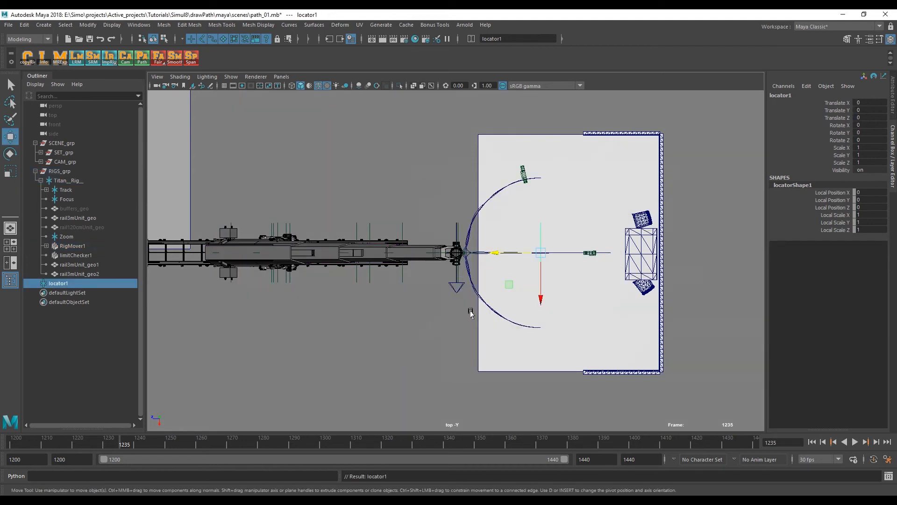
double_click(60, 284)
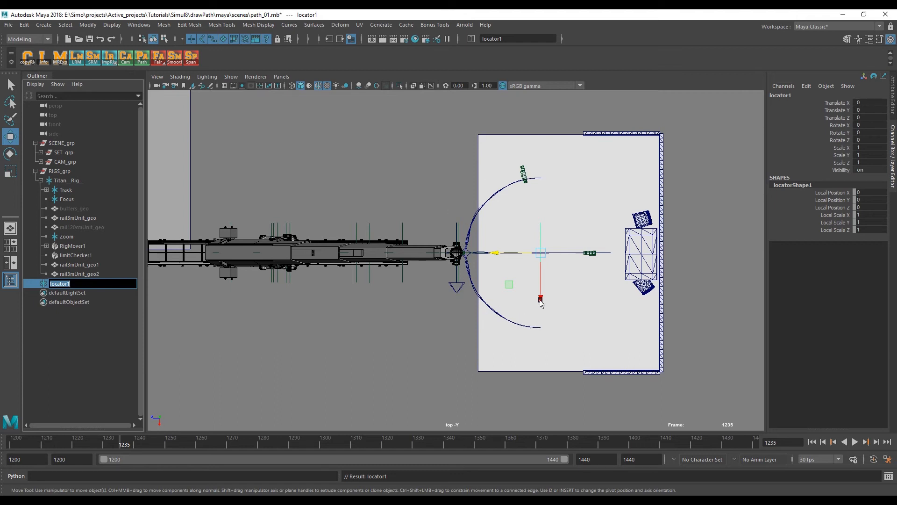
left_click(226, 87)
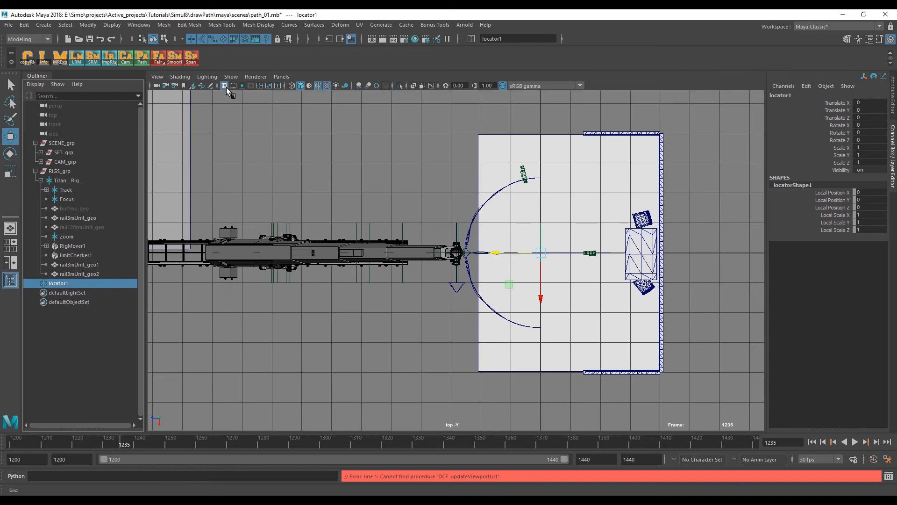
left_click(223, 86)
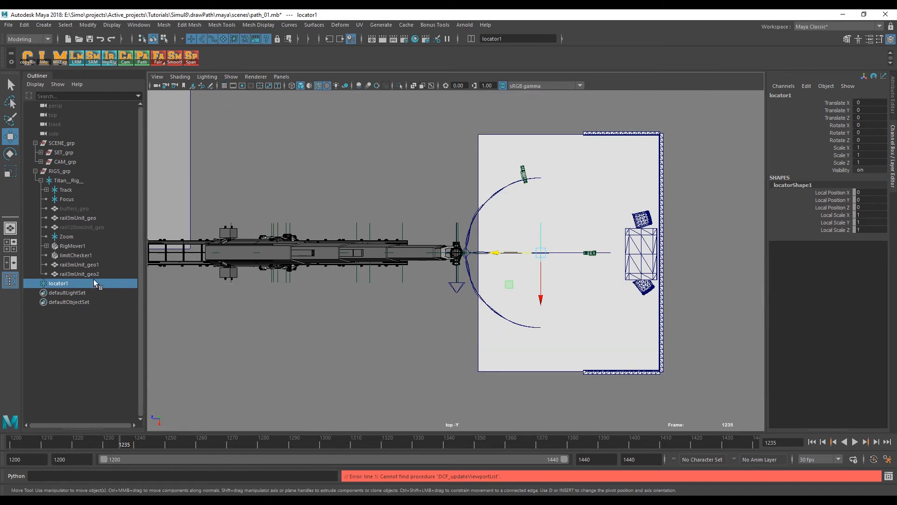
double_click(55, 284)
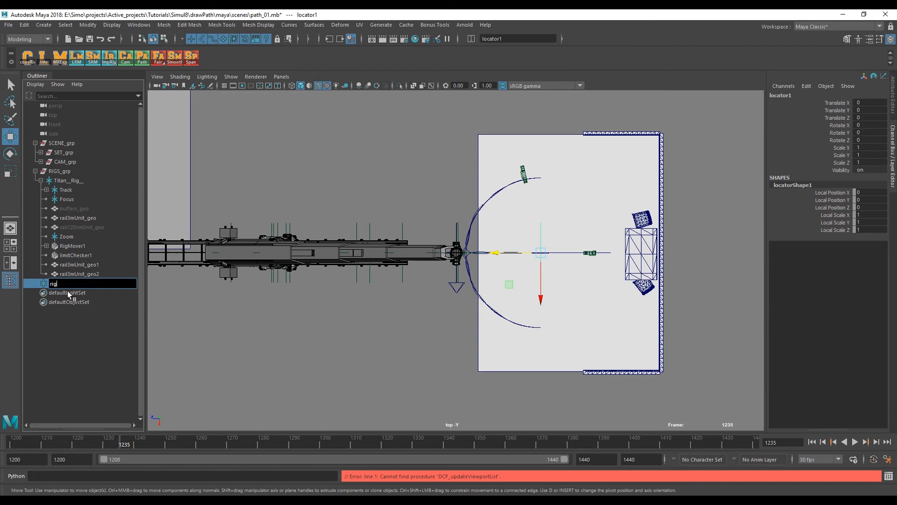
type("rigOffset_loc")
key("Return")
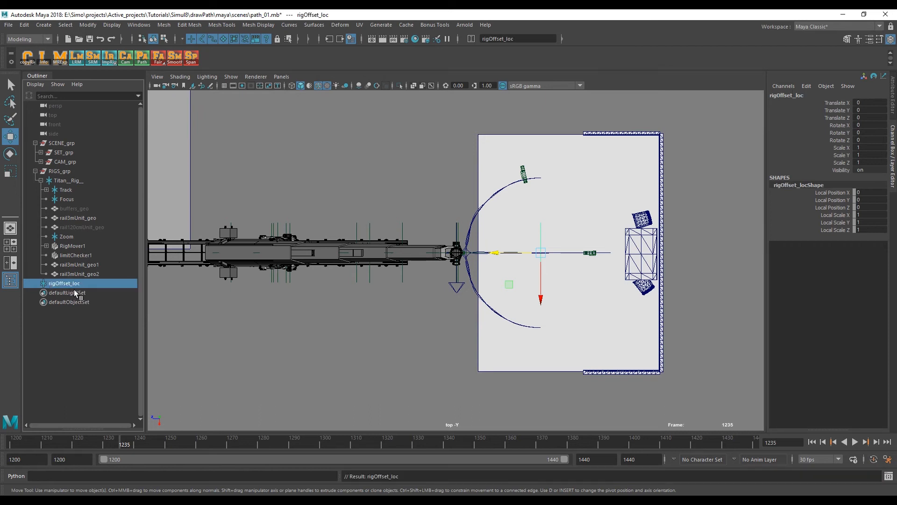
- Parent Titan__Rig__ under rigOffset_loc inside RIGS_grp
left_click(41, 180)
mouse_move(68, 195)
middle_mouse_down()
mouse_move(66, 173)
mouse_move(73, 191)
middle_mouse_up()
left_click(67, 181)
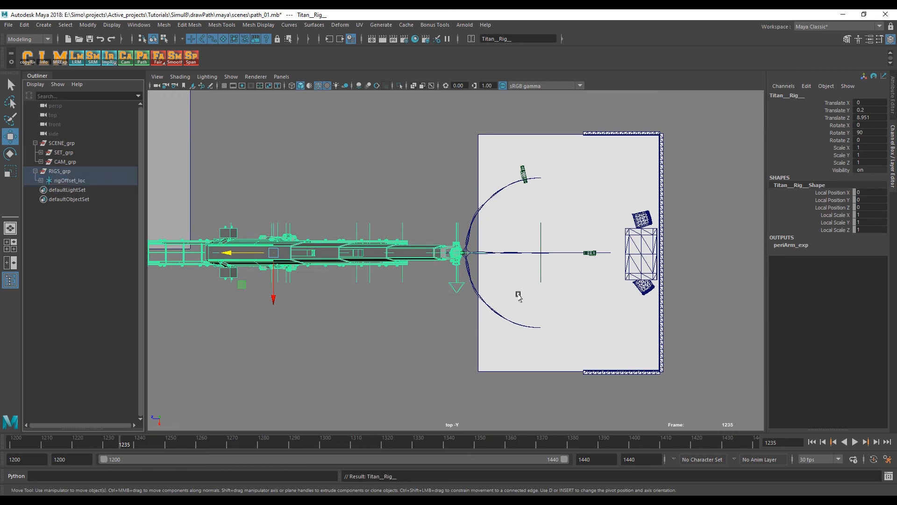
- Rotate rigOffset_loc about Y to swing the whole rig around the stage, setting Rotate Y to 22.5
key("e")
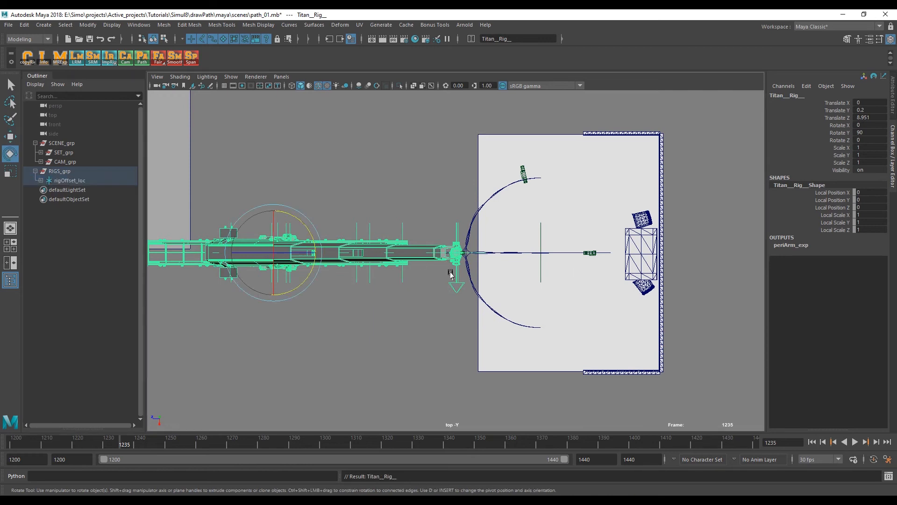
left_click(89, 182)
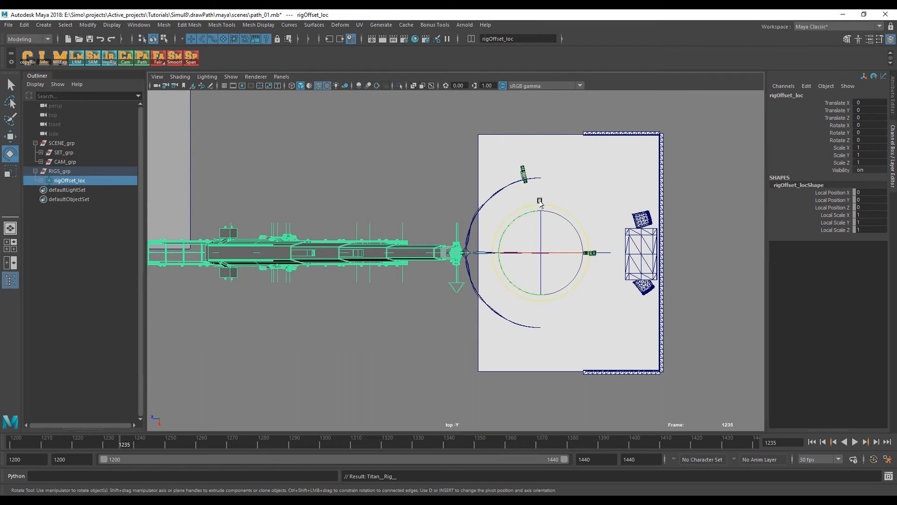
left_click(847, 134)
middle_click_drag(655, 212, 680, 201)
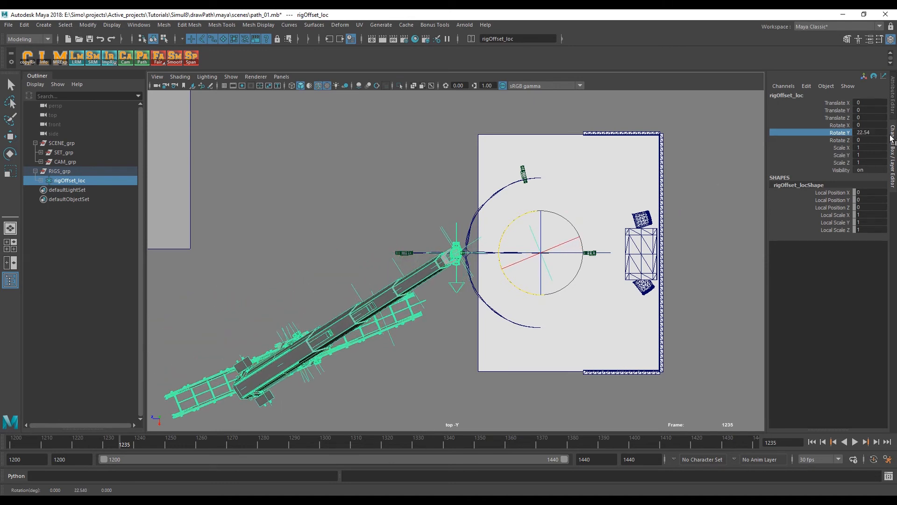
left_click(874, 133)
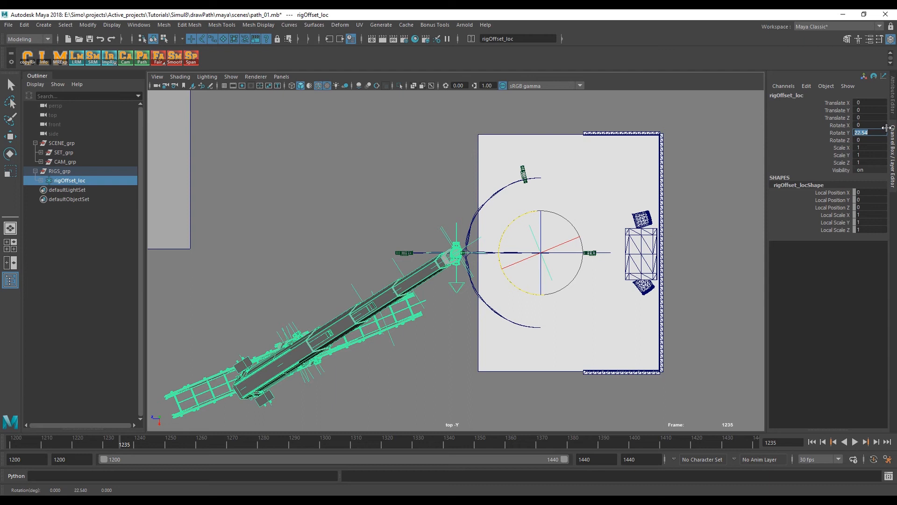
type("22.5")
key("Return")
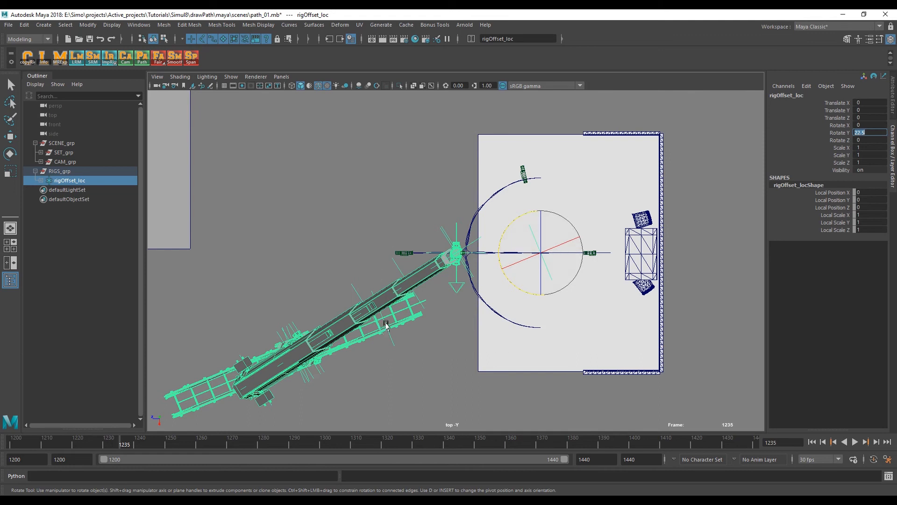
- Examine the offset rig arm and the camera path curves in the perspective view
left_click(620, 80)
left_click(343, 269)
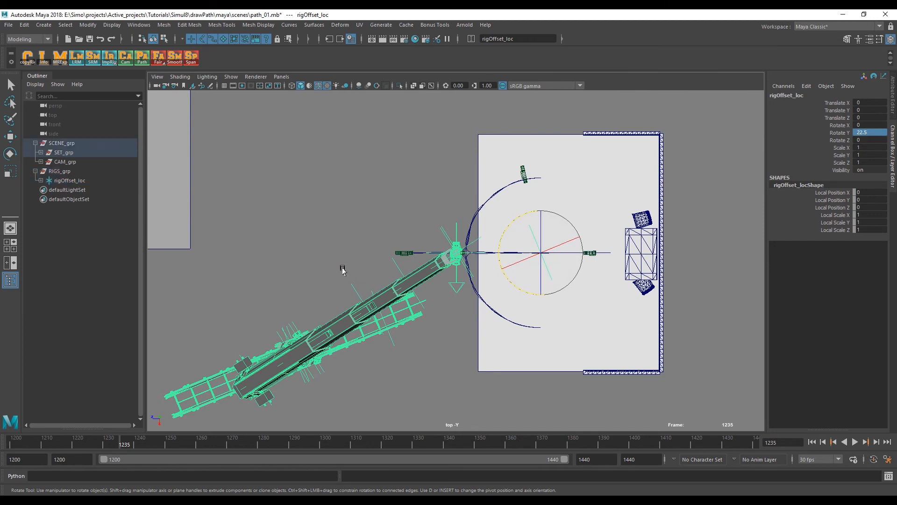
key("space")
left_click_drag(343, 268, 342, 245)
left_click_drag(411, 262, 440, 253, "alt")
middle_click_drag(441, 253, 432, 277, "alt")
left_click_drag(432, 276, 415, 272, "alt")
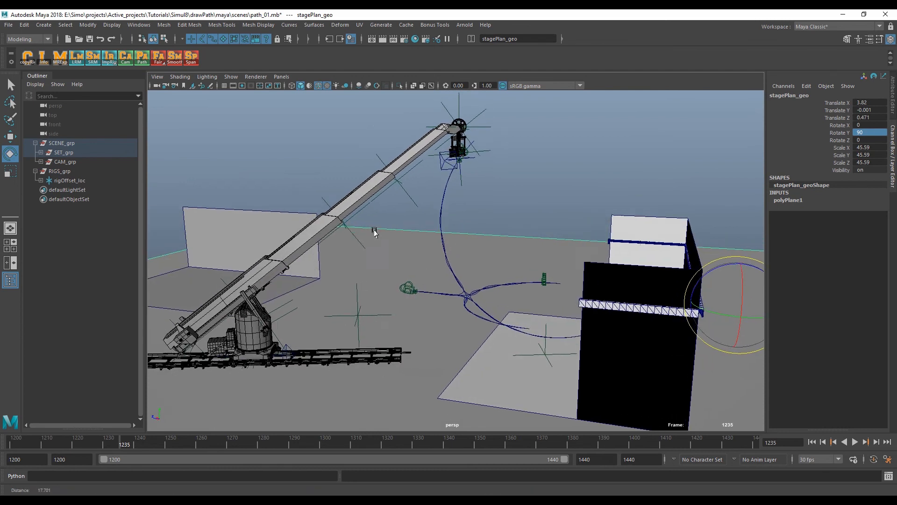
right_click_drag(374, 230, 442, 219, "alt")
middle_click_drag(442, 219, 439, 282, "alt")
left_click_drag(439, 281, 424, 270, "alt")
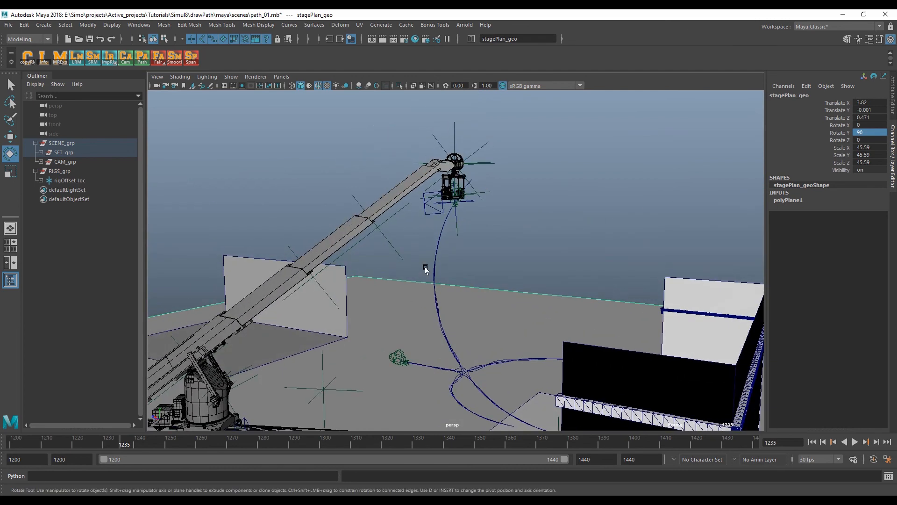
- Play the start of the animation from frame 1200 and examine the arm and camera head from several angles with RIGS_grp highlighted
left_click(19, 445)
key("alt+v")
left_click_drag(105, 437, 11, 437)
right_click_drag(499, 251, 519, 241, "alt")
left_click(74, 178)
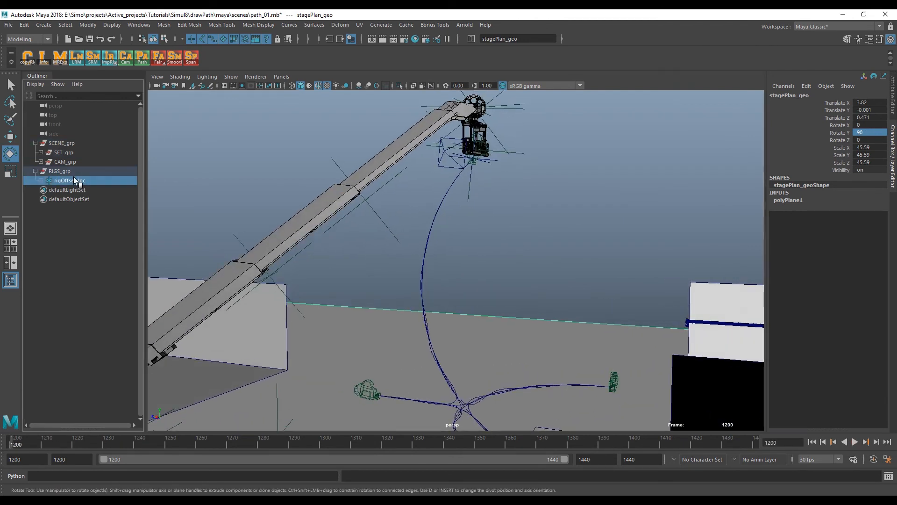
left_click(68, 171)
left_click_drag(454, 185, 401, 195, "alt")
left_click_drag(538, 194, 562, 246, "alt")
key("alt+v")
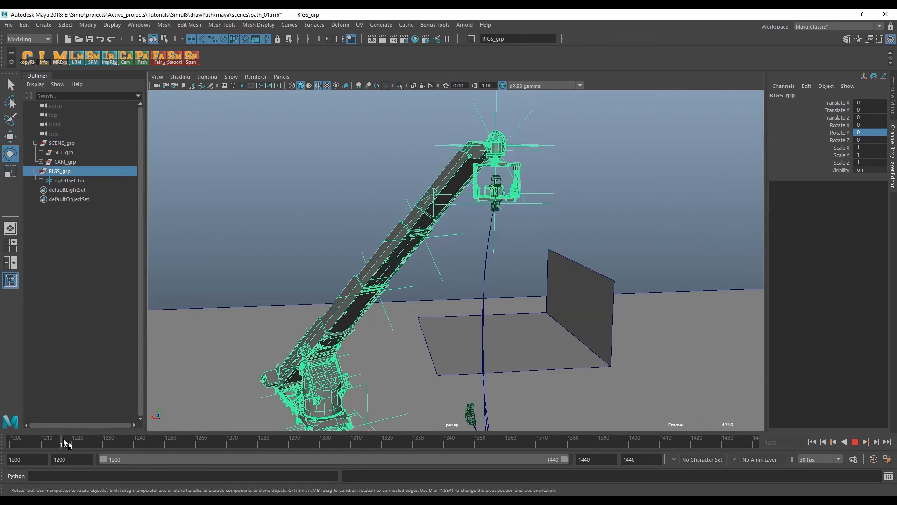
mouse_move(77, 435)
left_mouse_down()
mouse_move(110, 434)
mouse_move(15, 427)
mouse_move(6, 416)
left_mouse_up()
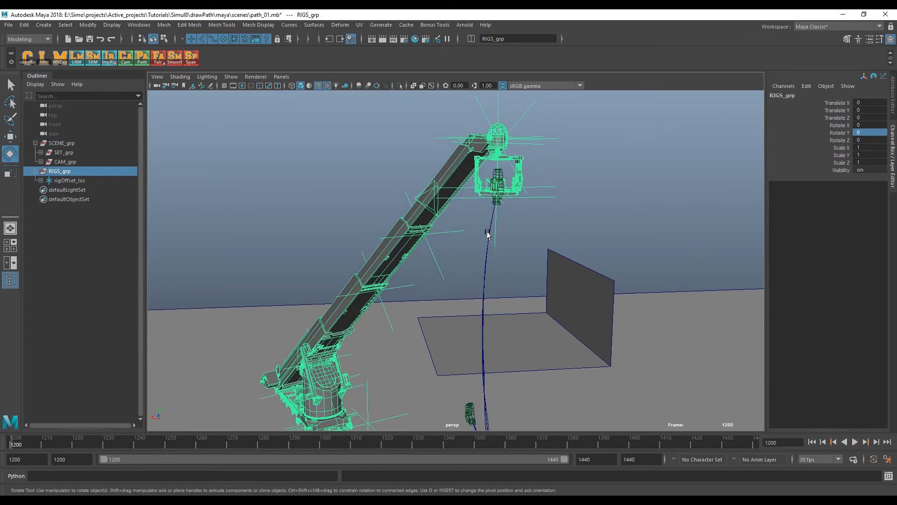
left_click_drag(490, 271, 490, 232, "alt")
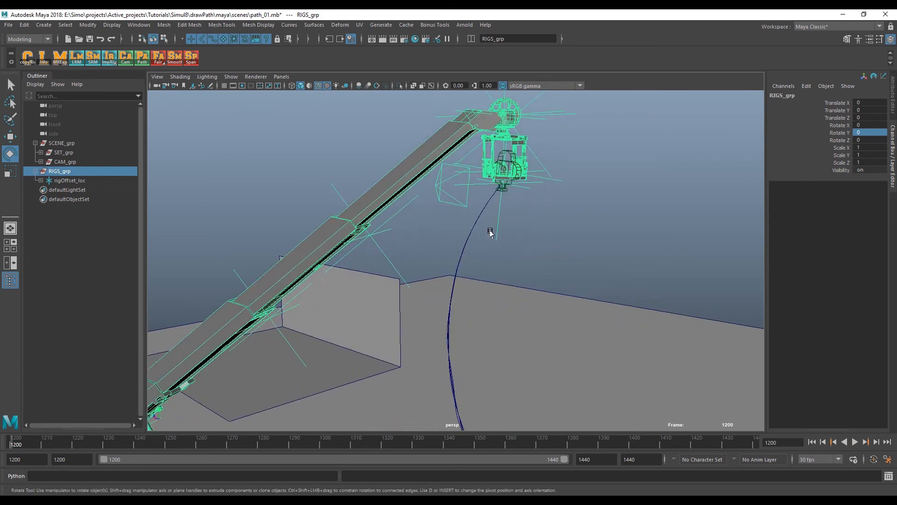
- Select RigMover1 under Titan__Rig__ and set its Angle Hint to 30 at frame 1200
left_click(77, 180)
left_click(41, 180)
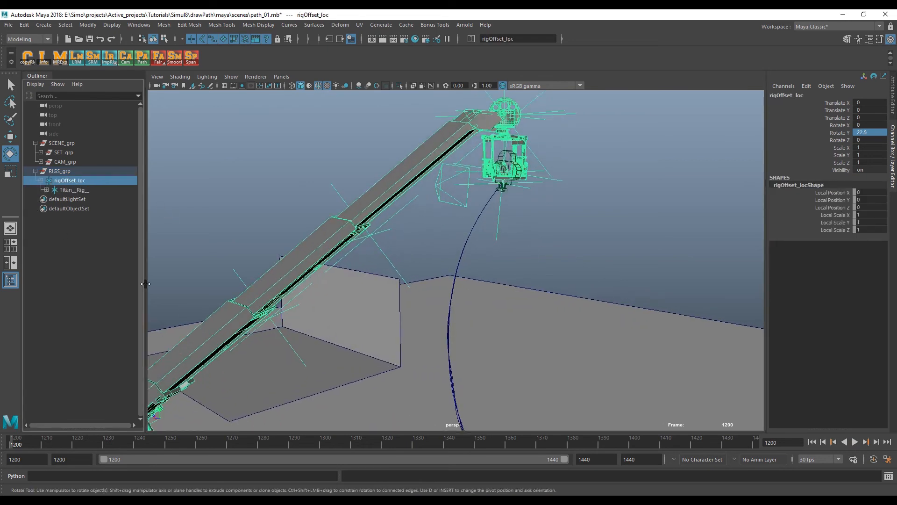
left_click(46, 190)
left_click(94, 256)
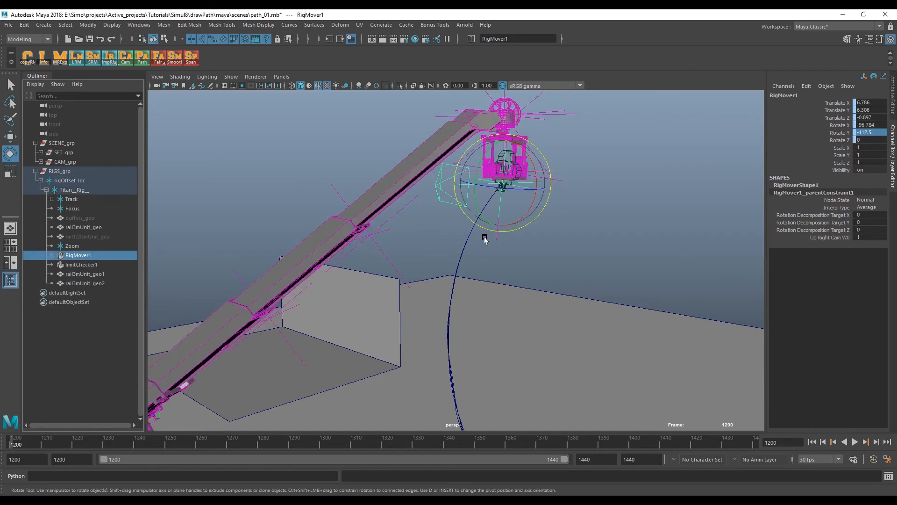
left_click(809, 186)
left_click(838, 245)
middle_click_drag(448, 261, 604, 245)
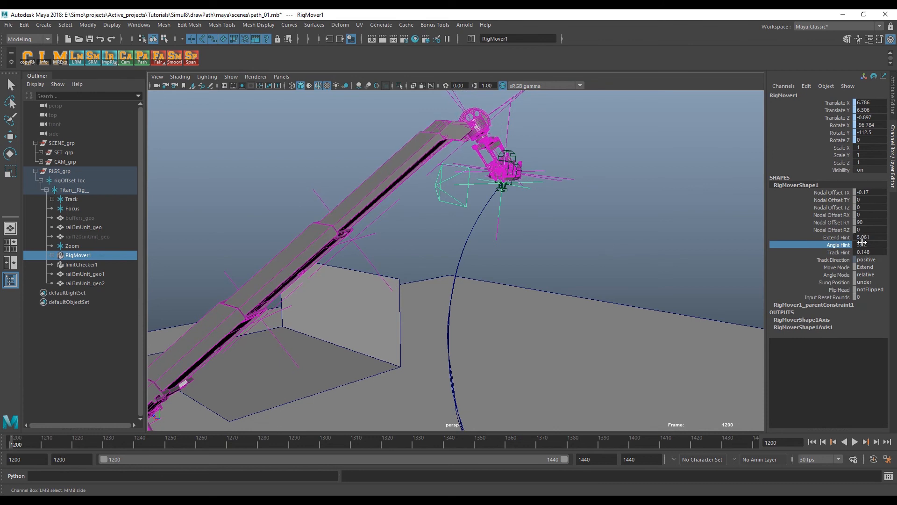
left_click(864, 244)
type("30")
key("Return")
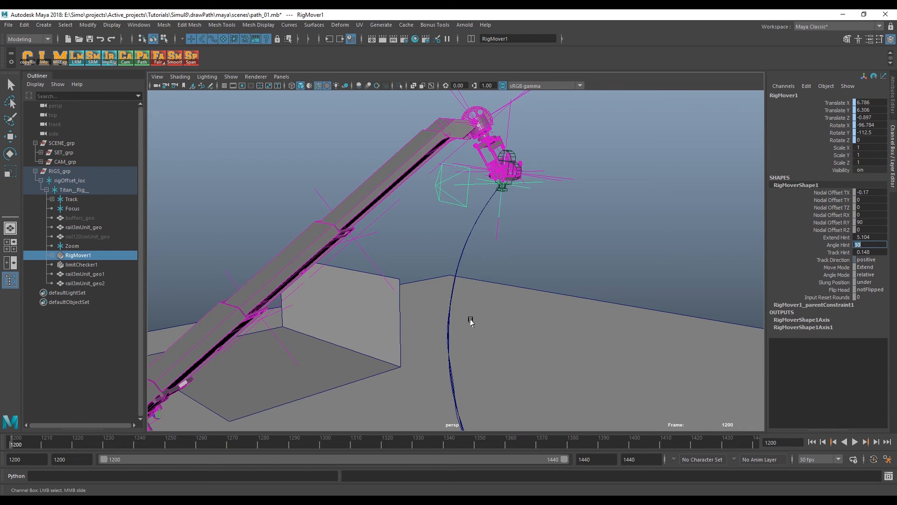
- Play and scrub the rig animation from different angles to inspect the tilted head, stopping at frame 1260
scroll(463, 301, "down", 2)
left_click_drag(463, 301, 472, 279, "alt")
scroll(505, 275, "down", 1)
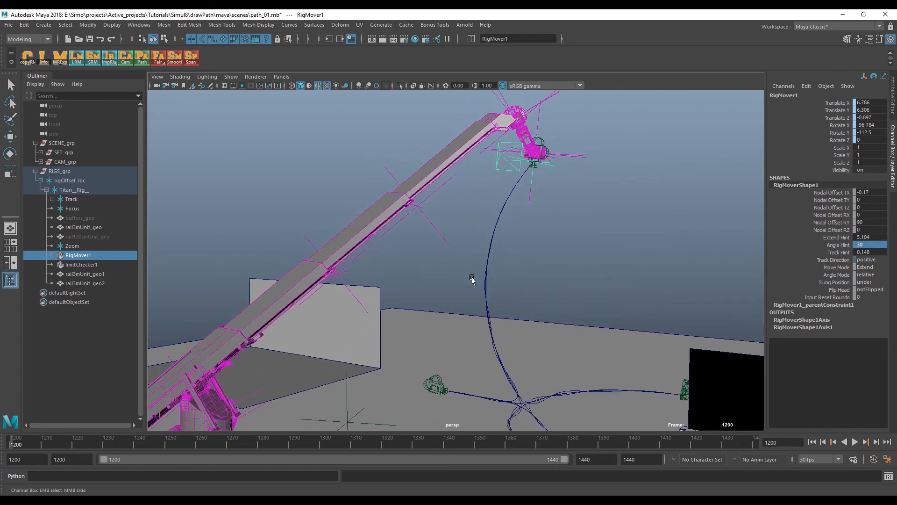
mouse_move(14, 447)
left_mouse_down()
mouse_move(166, 461)
mouse_move(183, 458)
mouse_move(125, 442)
mouse_move(226, 445)
mouse_move(124, 433)
mouse_move(211, 444)
left_mouse_up()
left_click_drag(507, 346, 452, 323, "alt")
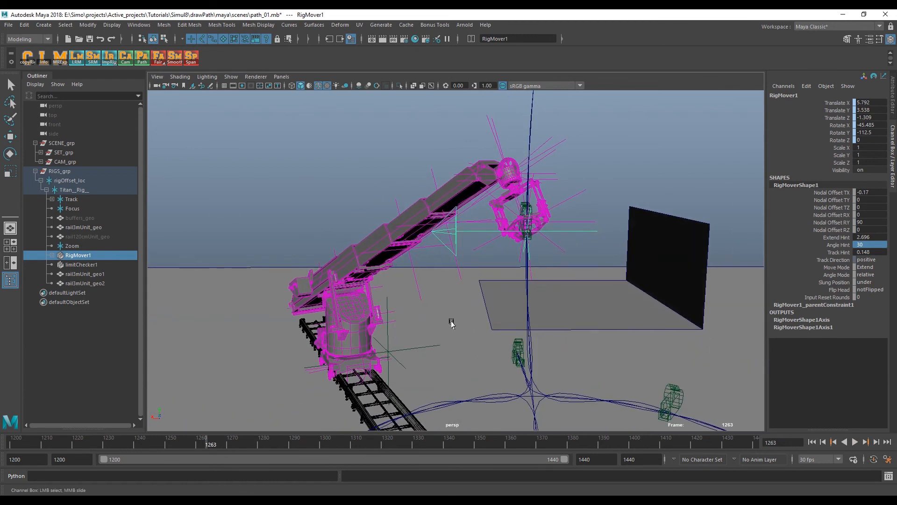
left_click(247, 390)
left_click_drag(209, 444, 133, 444)
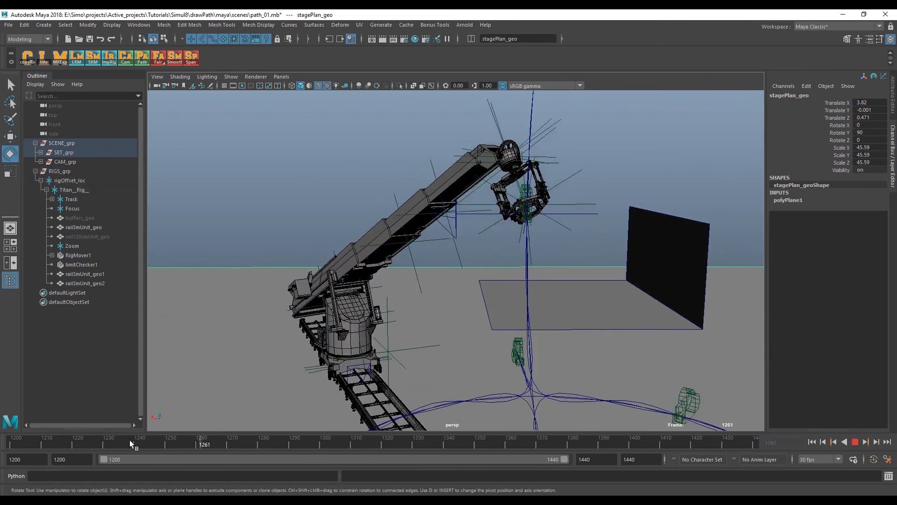
left_click(290, 237)
key("alt+v")
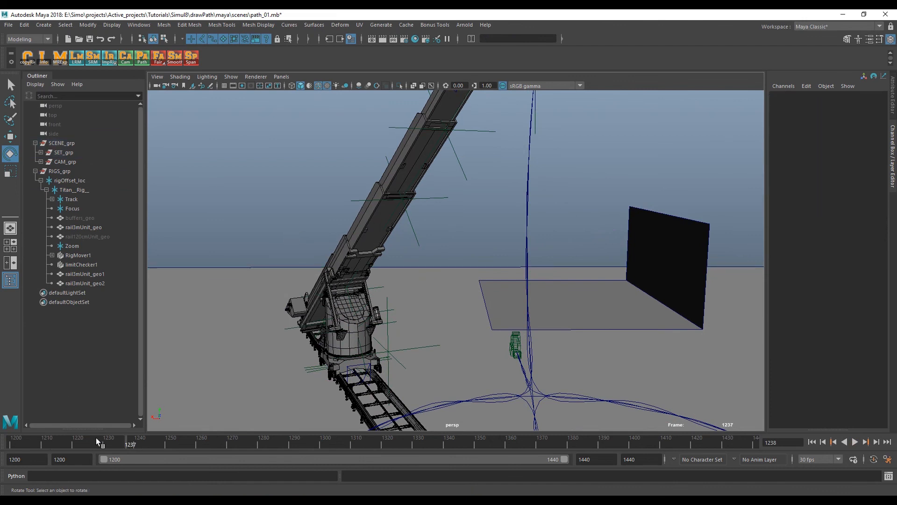
left_click_drag(163, 440, 216, 439)
left_click_drag(479, 297, 473, 326, "alt")
left_click_drag(260, 440, 196, 444)
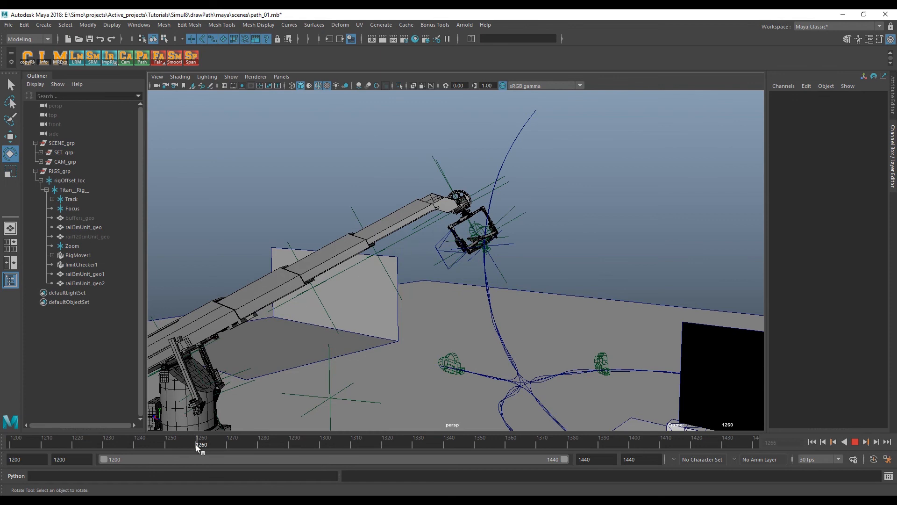
- Key RigMover1's Angle Hint of 30 at frame 1260
left_click(91, 259)
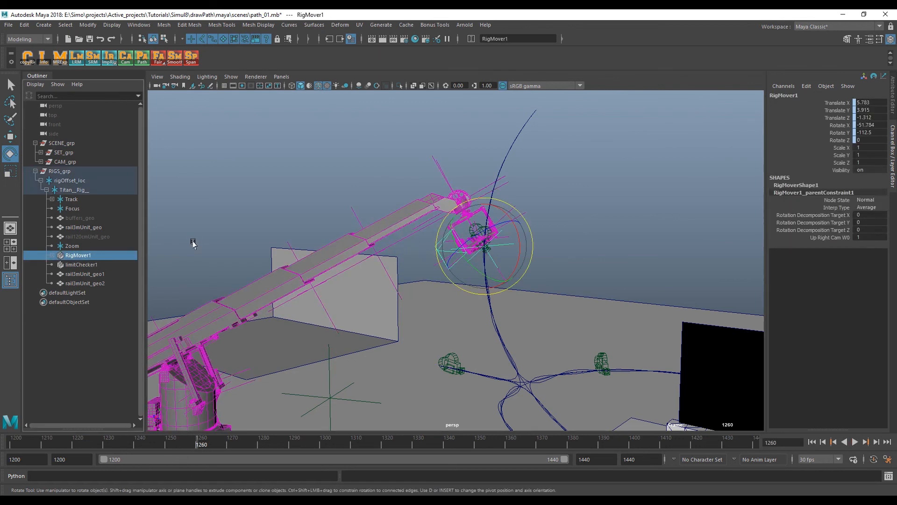
left_click(811, 186)
left_click(837, 244)
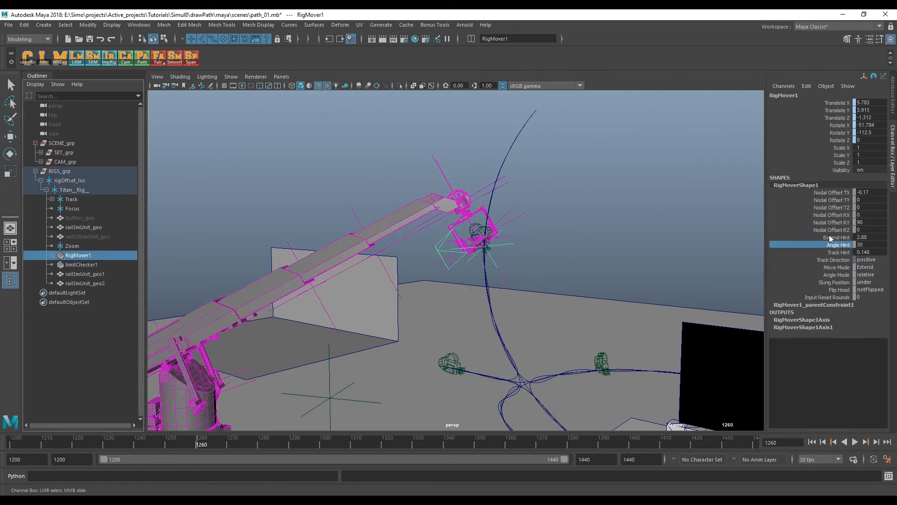
right_click(837, 246)
left_click(821, 32)
left_click_drag(200, 444, 427, 476)
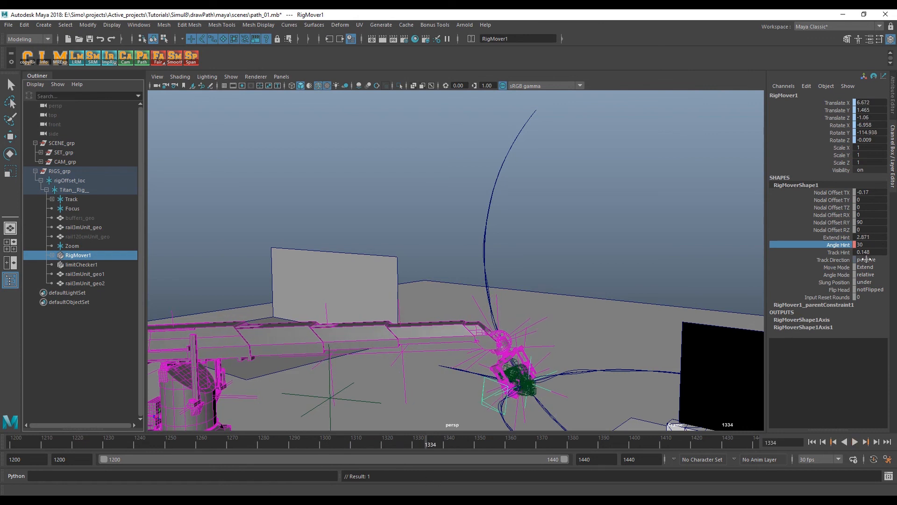
double_click(871, 245)
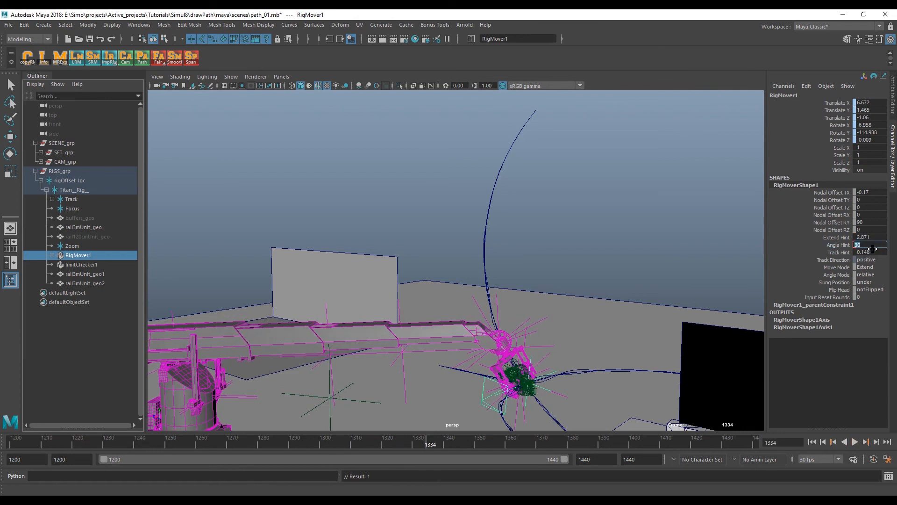
type("0")
key("Return")
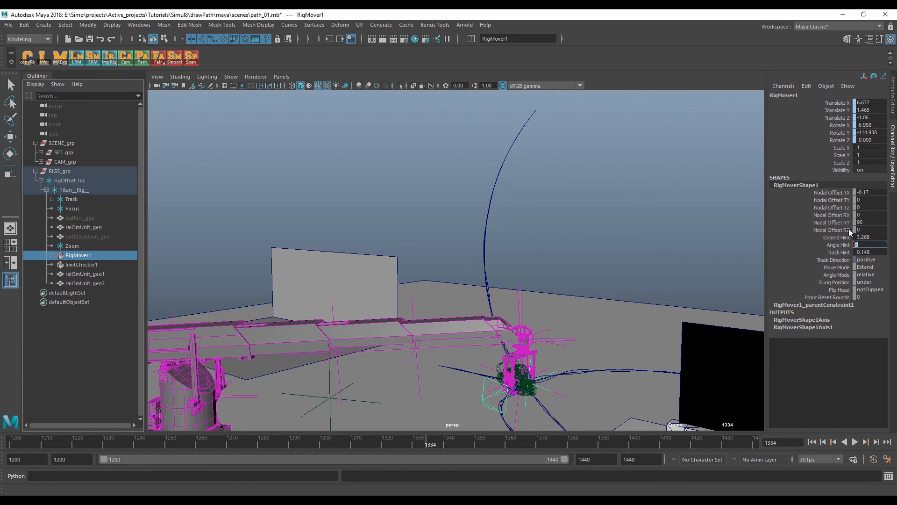
- Set RigMover1's Angle Hint to 0 at frame 1335 and key it there
left_click(430, 446)
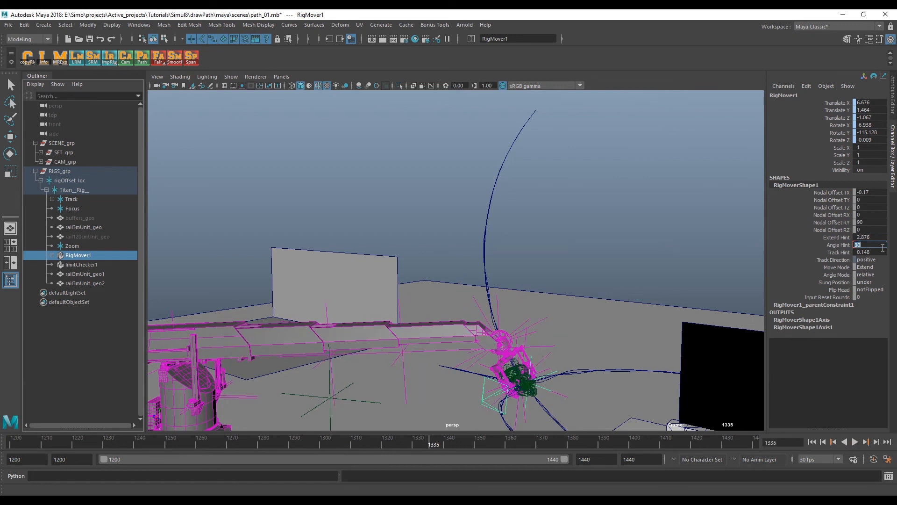
type("0")
key("Return")
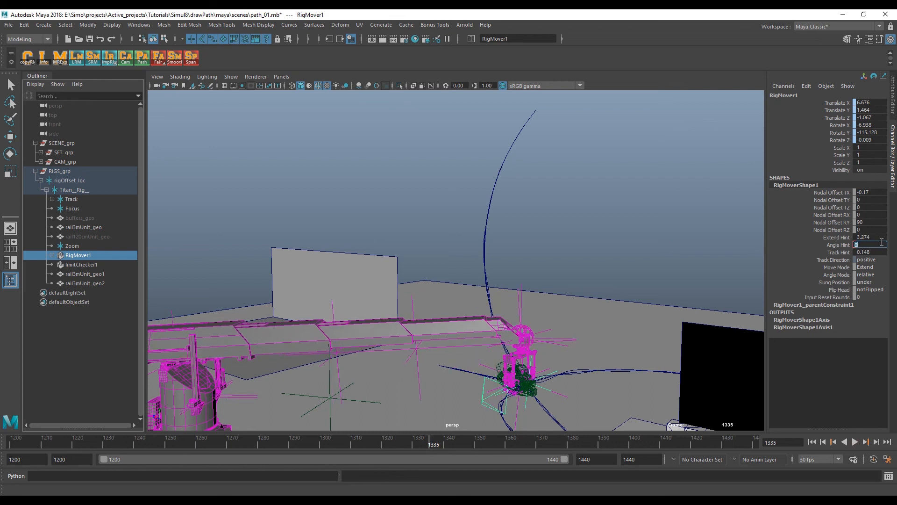
right_click(834, 245)
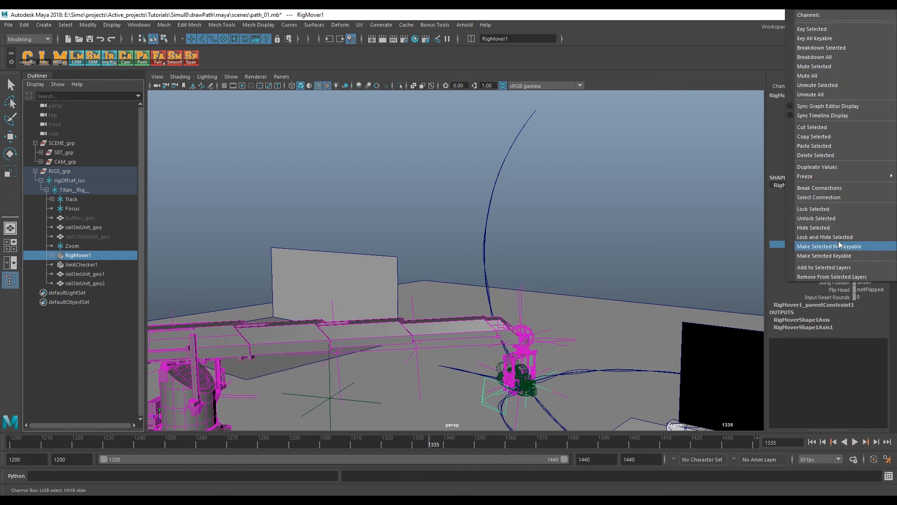
left_click(833, 29)
- Scrub and play the animation to check the rig's Angle Hint transition, stopping at frame 1350 and examining the arm from another angle
left_click_drag(439, 439, 258, 446)
left_click_drag(268, 479, 248, 489)
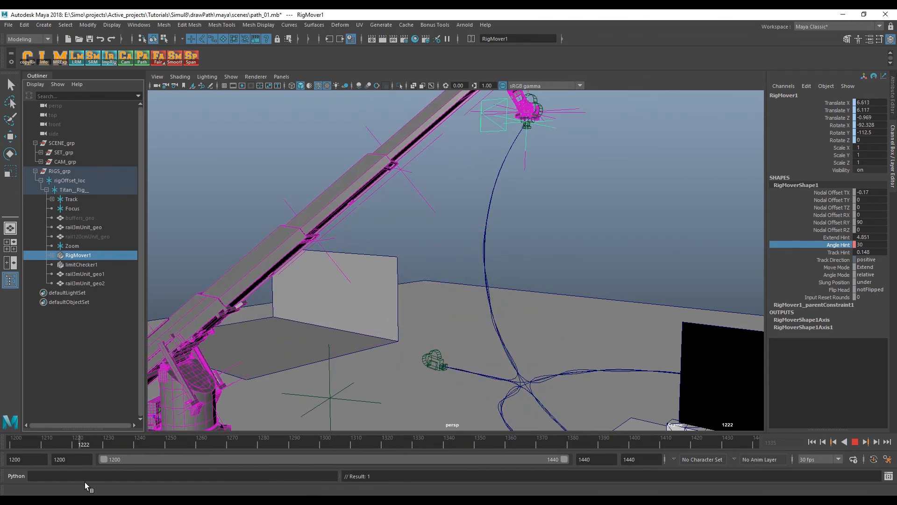
left_click_drag(323, 493, 474, 494)
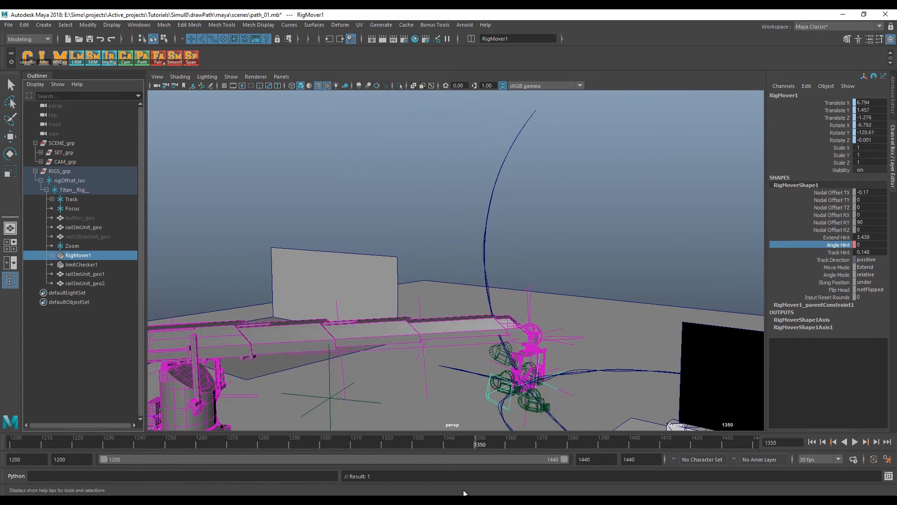
right_click_drag(569, 321, 604, 276, "alt")
left_click_drag(605, 276, 537, 318, "alt")
- Switch the viewport to the orthographic side view and frame the whole crane arm and camera path
key("space")
key("space")
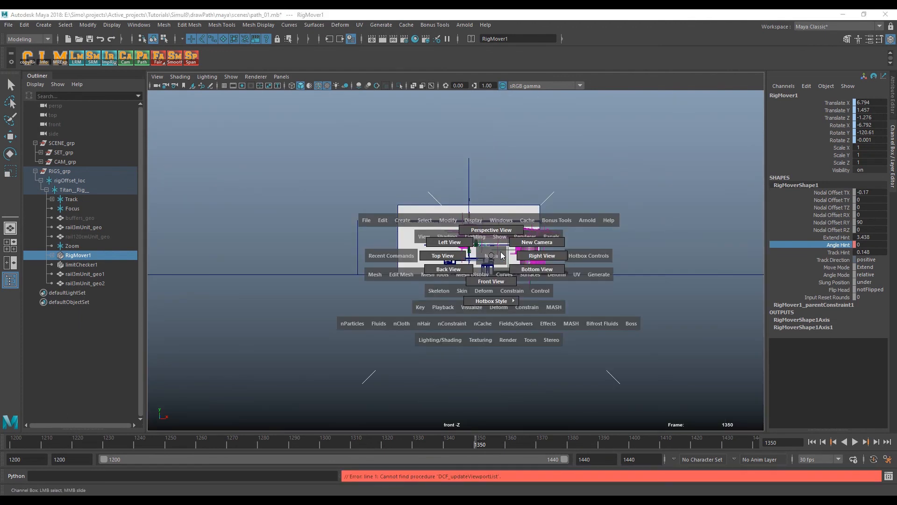
left_click_drag(504, 256, 552, 257)
middle_click_drag(602, 318, 598, 281, "alt")
right_click_drag(598, 281, 580, 280, "alt")
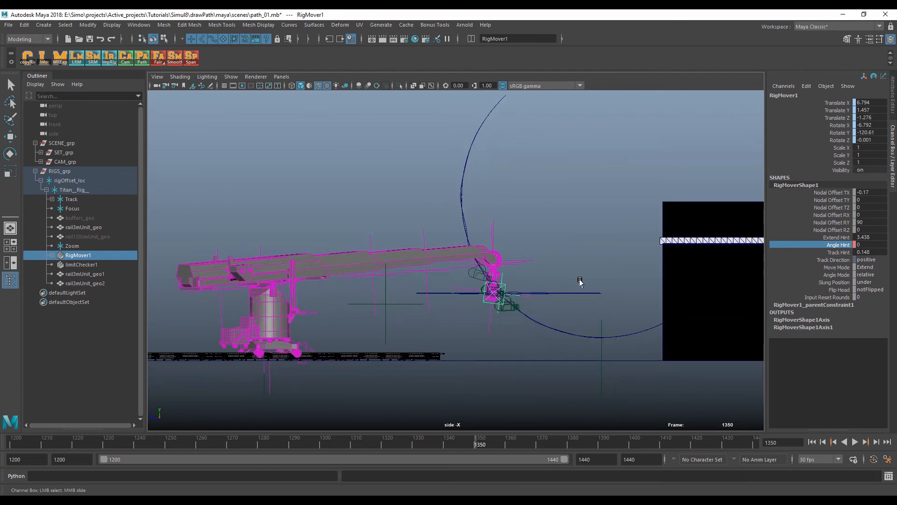